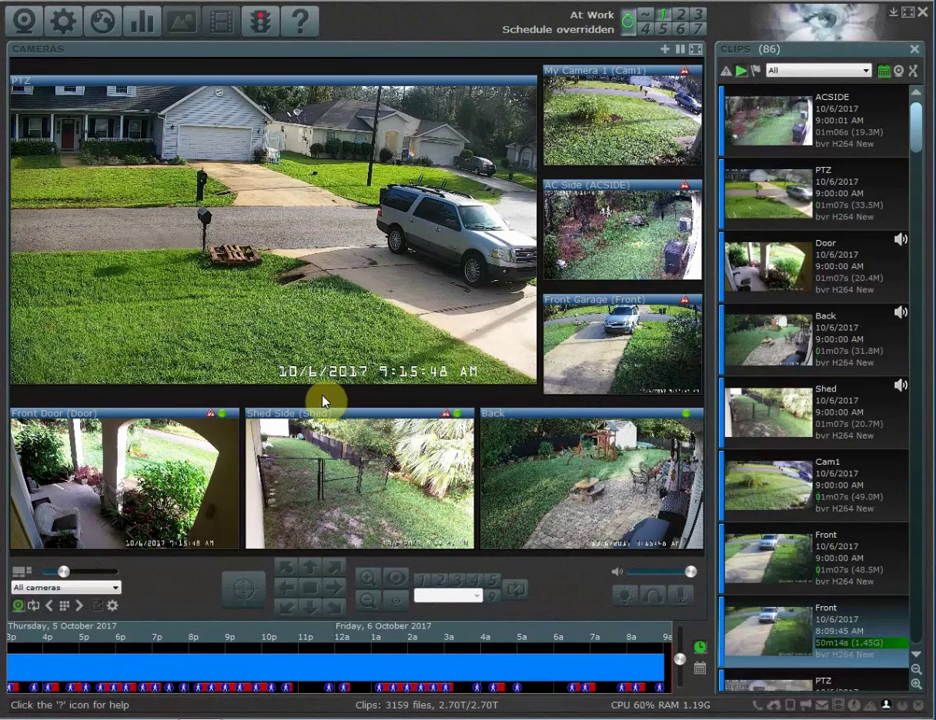
Step: Review the weekly profile schedule in the global options and close it without changes
left_click(70, 27)
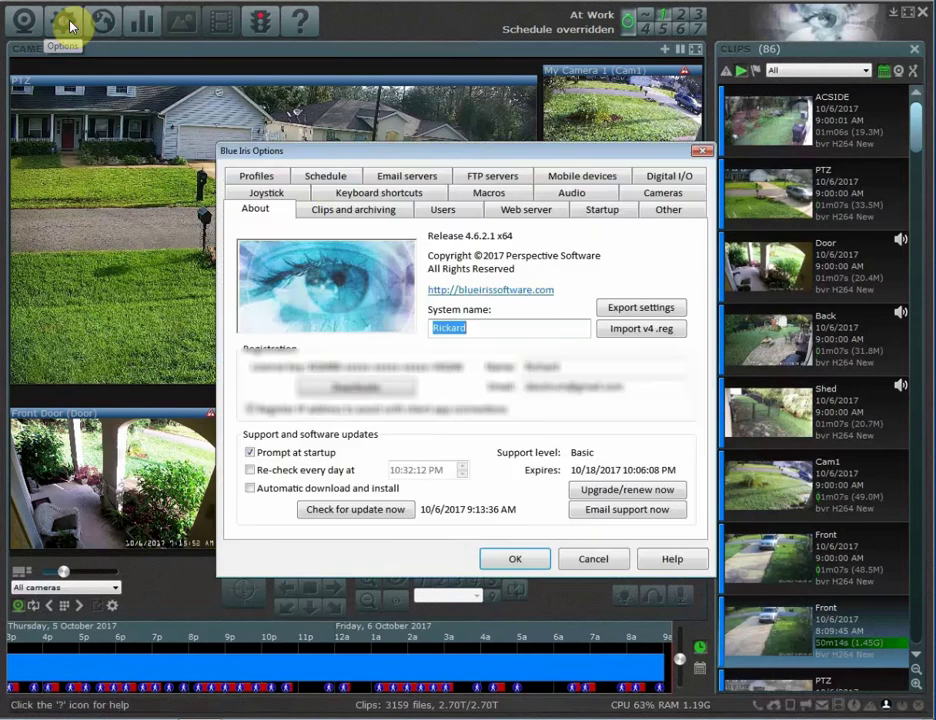
left_click(320, 177)
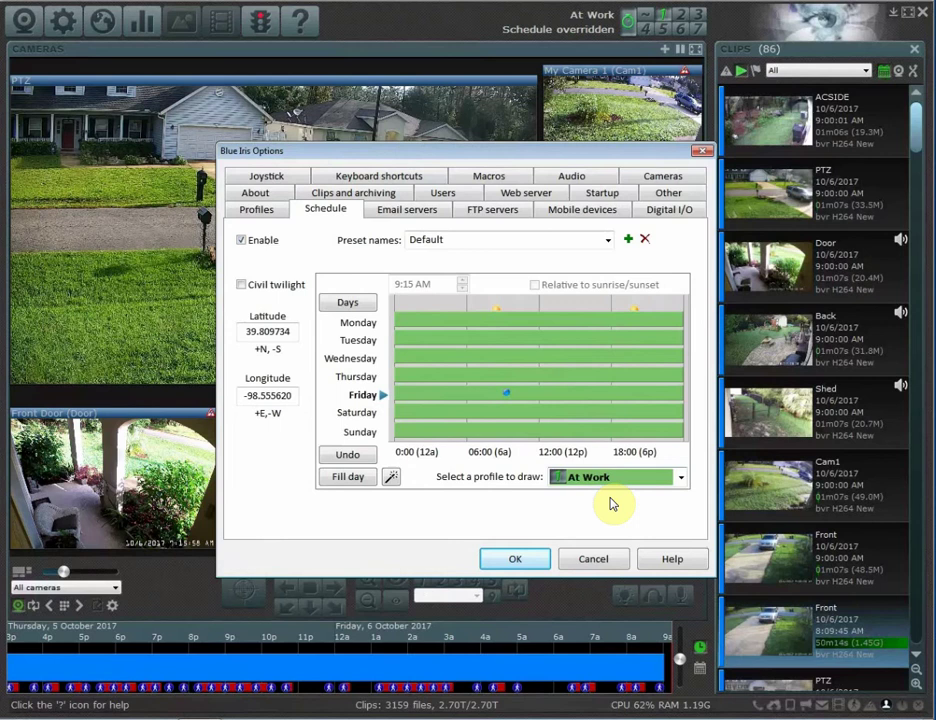
left_click(606, 562)
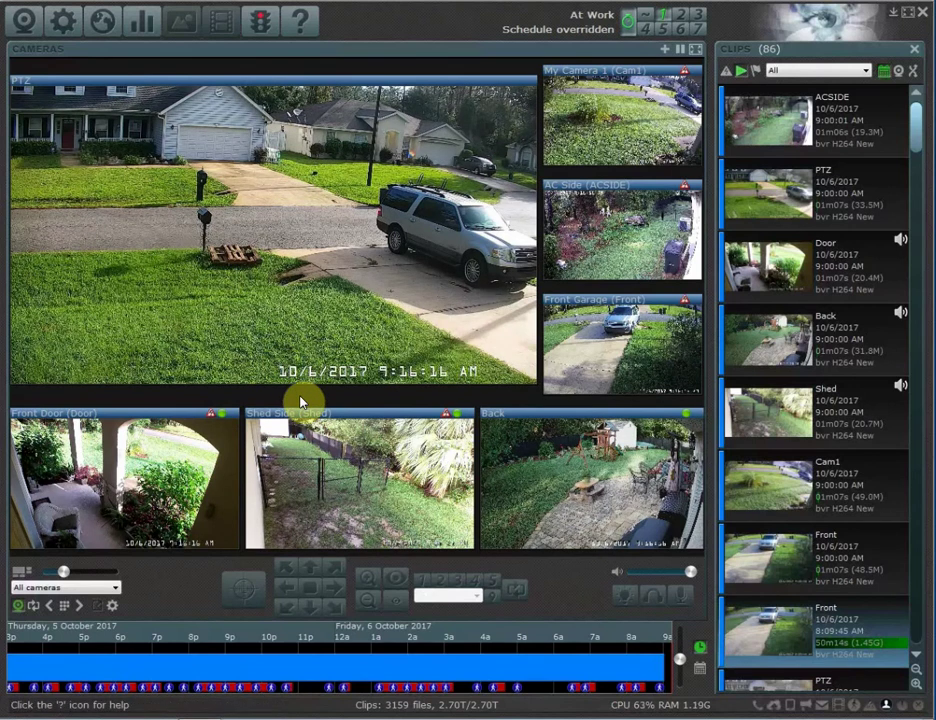
Step: View the PTZ camera enlarged, return to the full camera layout, and move it to the Garage preset
double_click(307, 305)
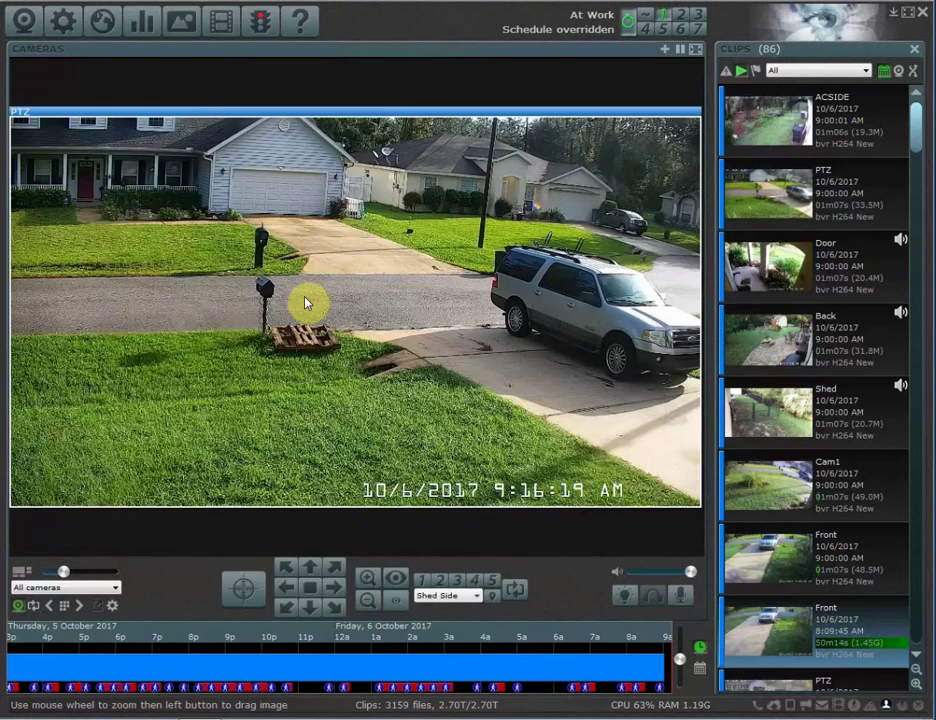
double_click(361, 531)
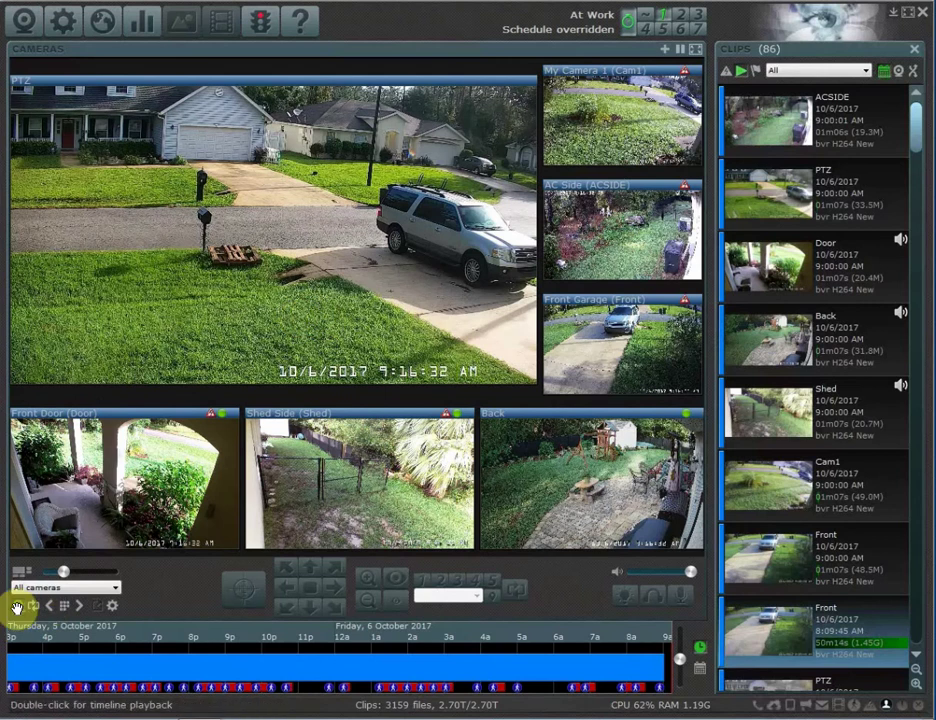
left_click(309, 226)
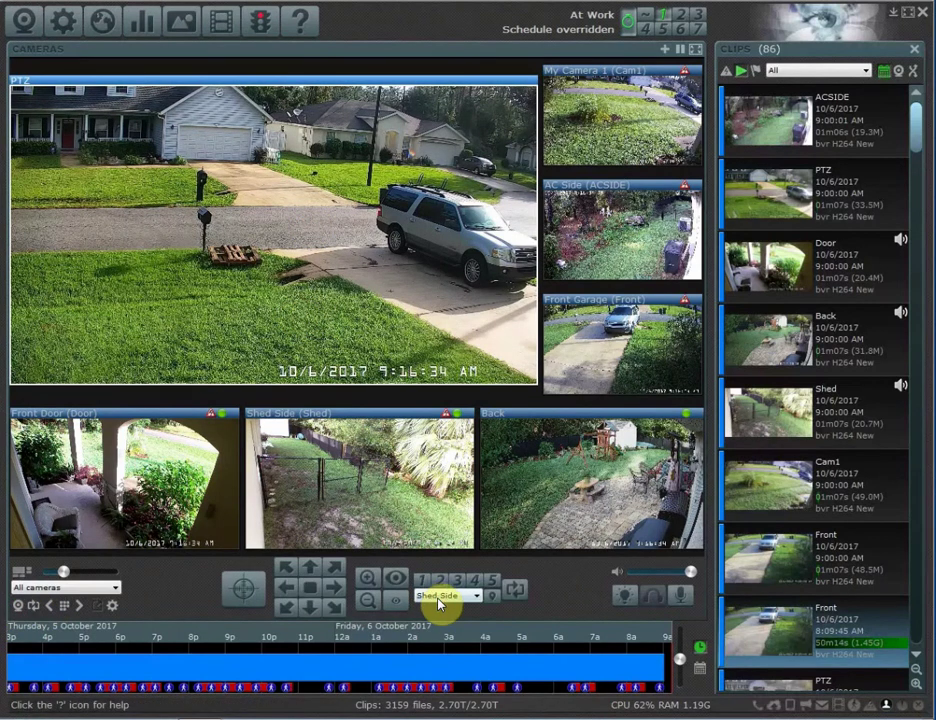
left_click(445, 596)
left_click(446, 607)
left_click(494, 607)
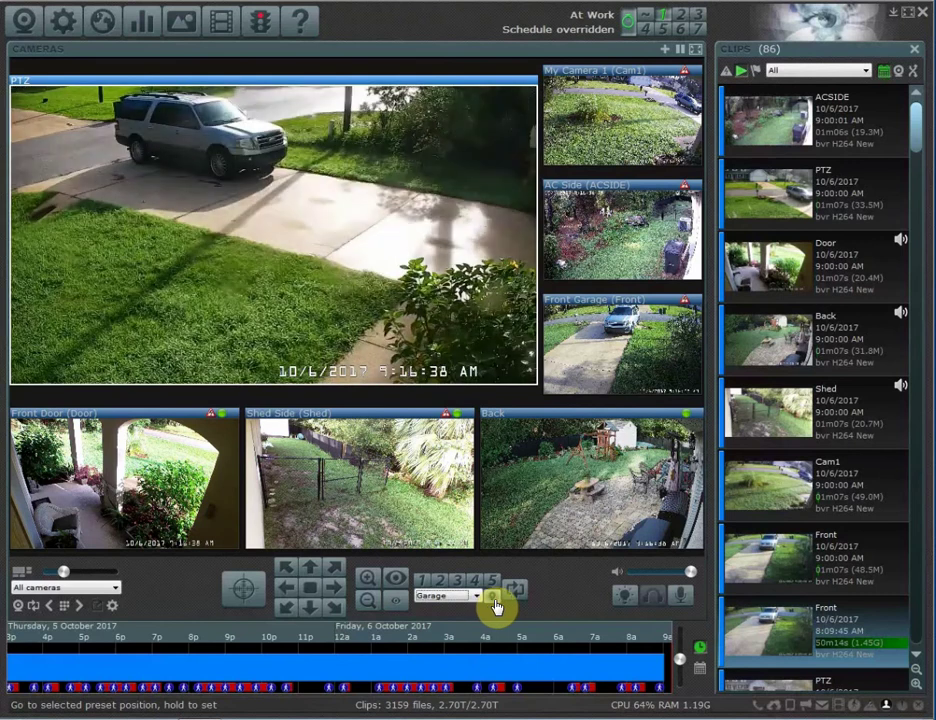
Step: Move the PTZ camera to its Shed Side preset position
left_click(466, 599)
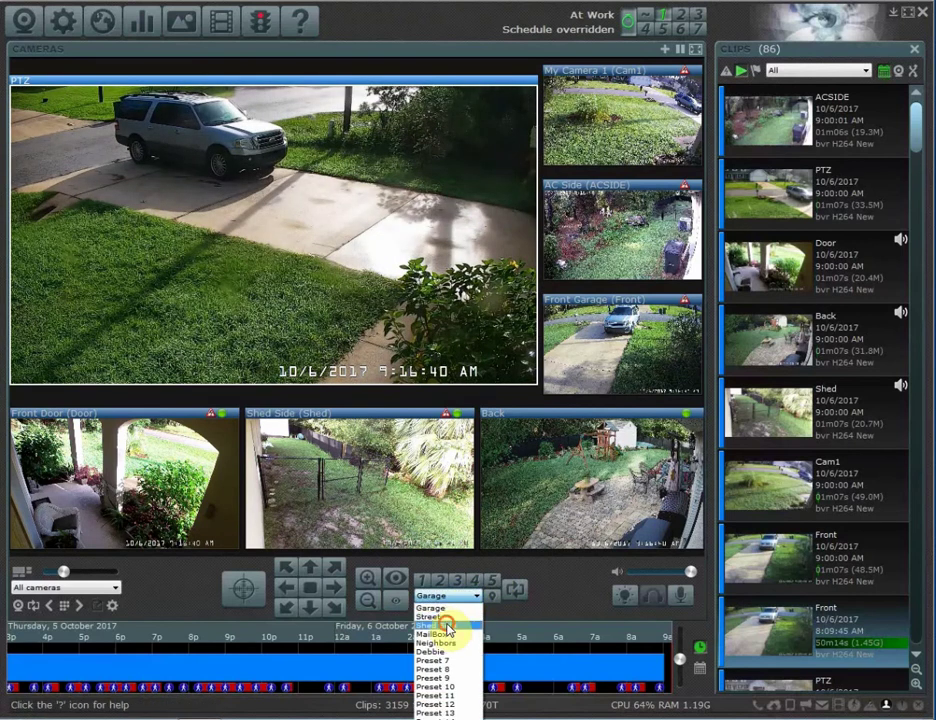
left_click(444, 626)
left_click(494, 600)
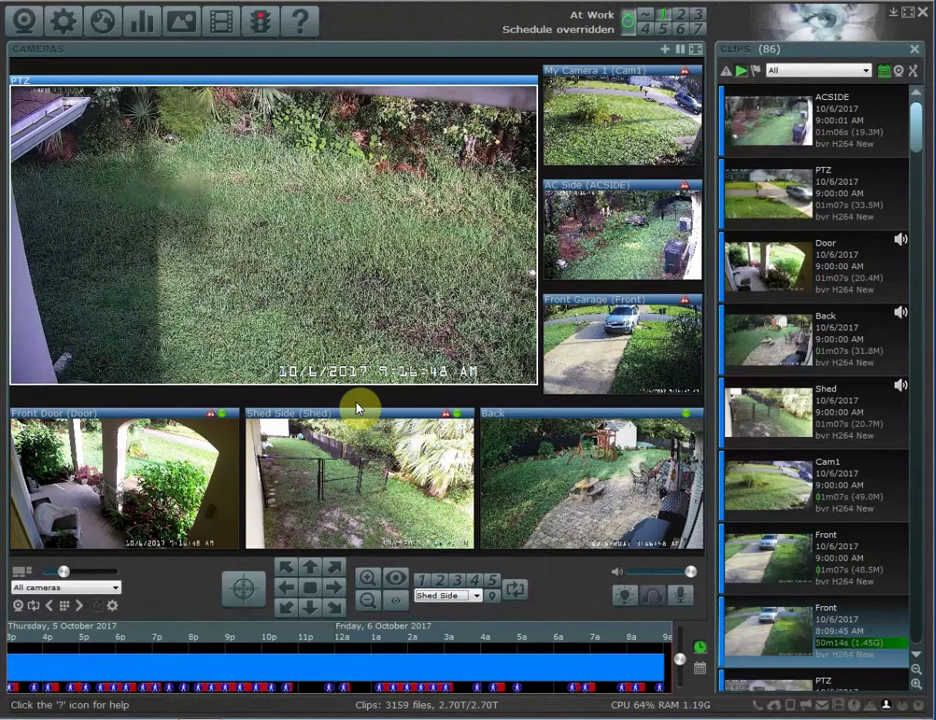
Step: Open the camera control event schedule from the PTZ camera's schedule properties
right_click(292, 236)
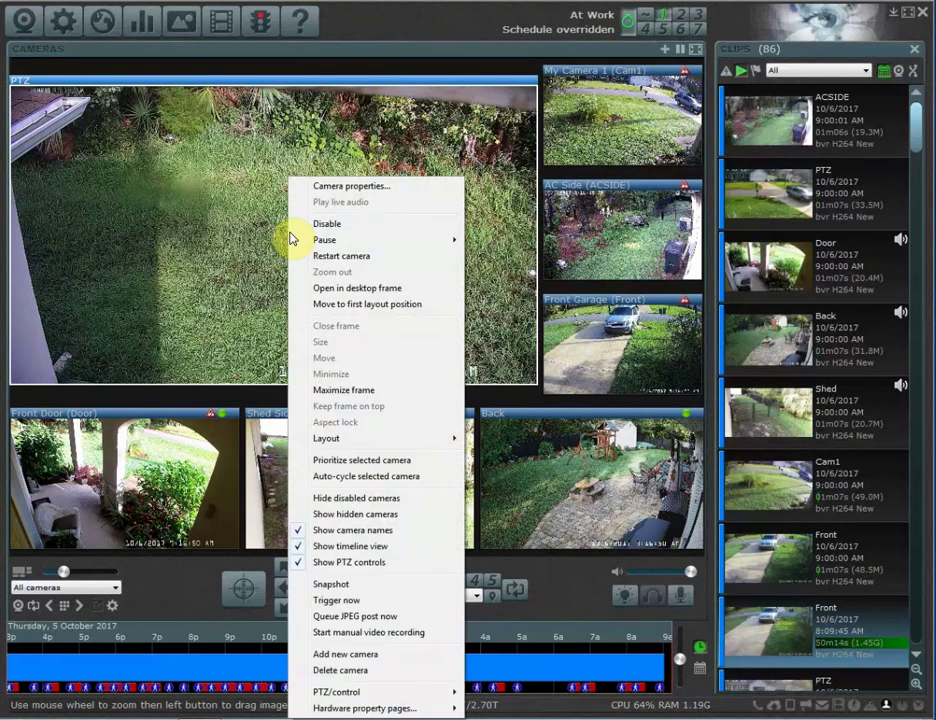
mouse_move(289, 239)
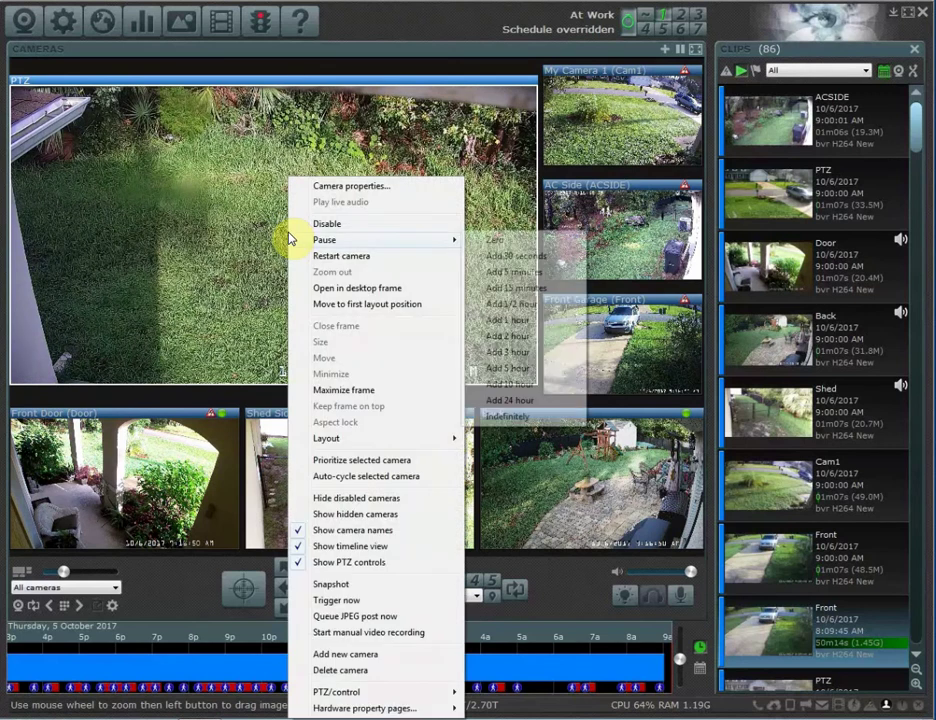
left_click(354, 189)
left_click(393, 179)
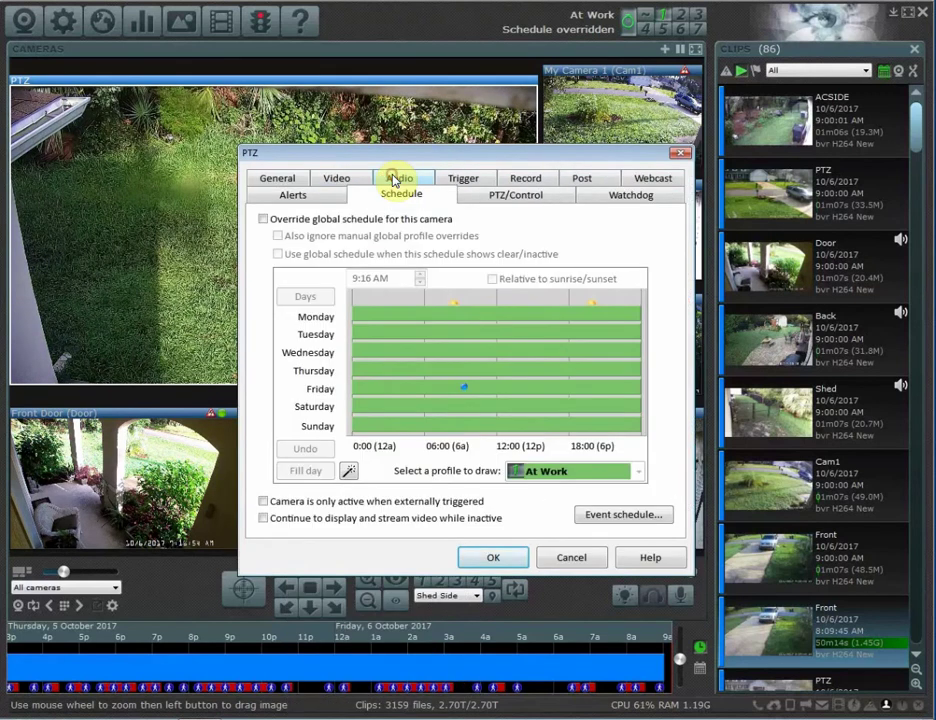
left_click(614, 522)
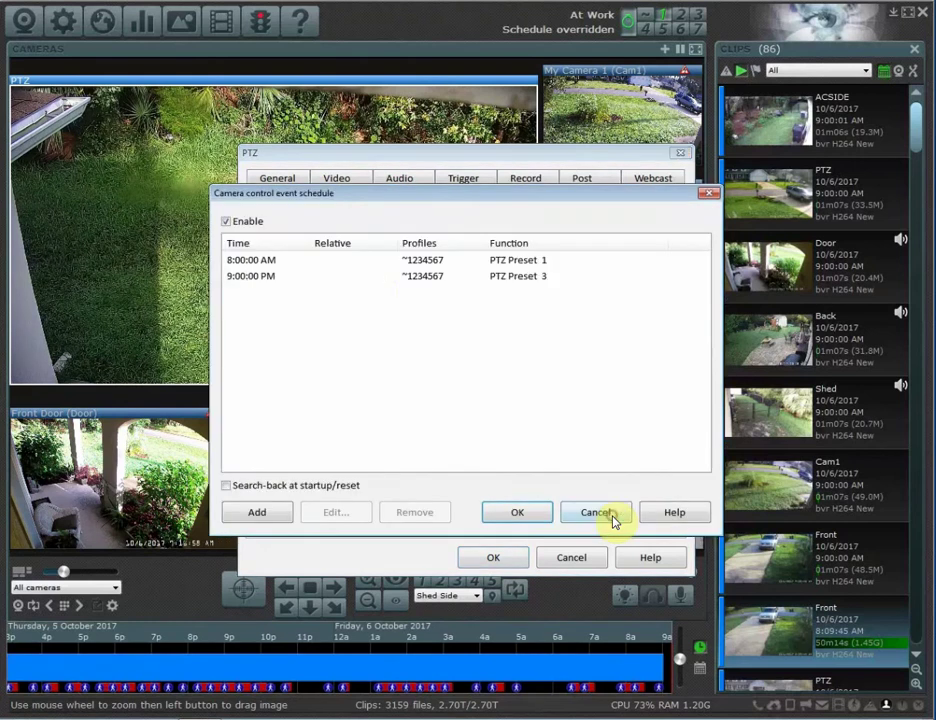
Step: Examine the enable option and the time, profiles and PTZ preset of both scheduled camera events
left_click(245, 222)
left_click(245, 222)
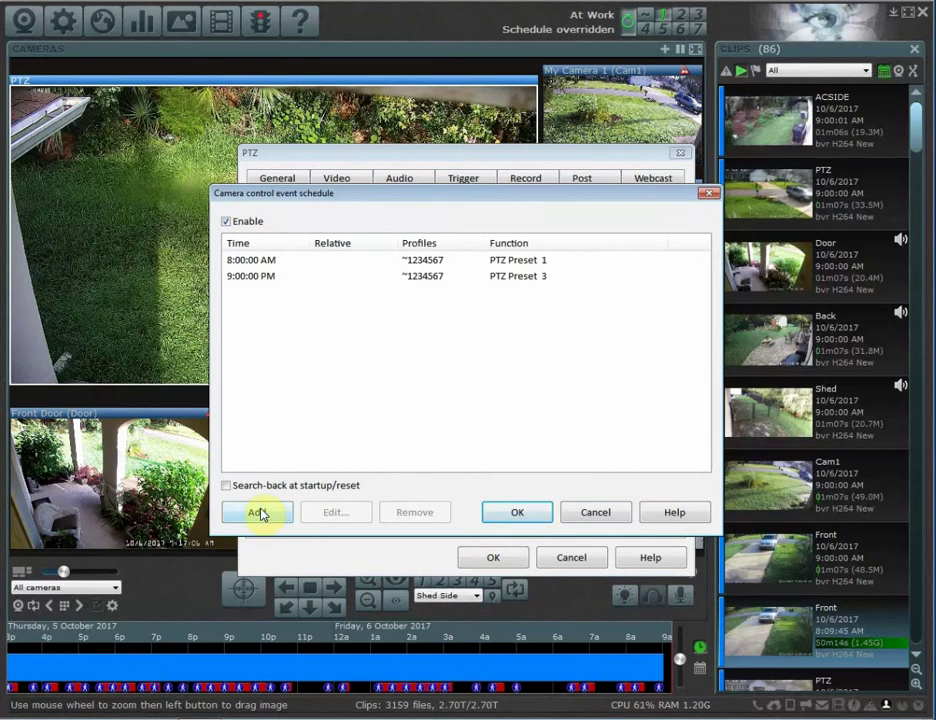
left_click(426, 262)
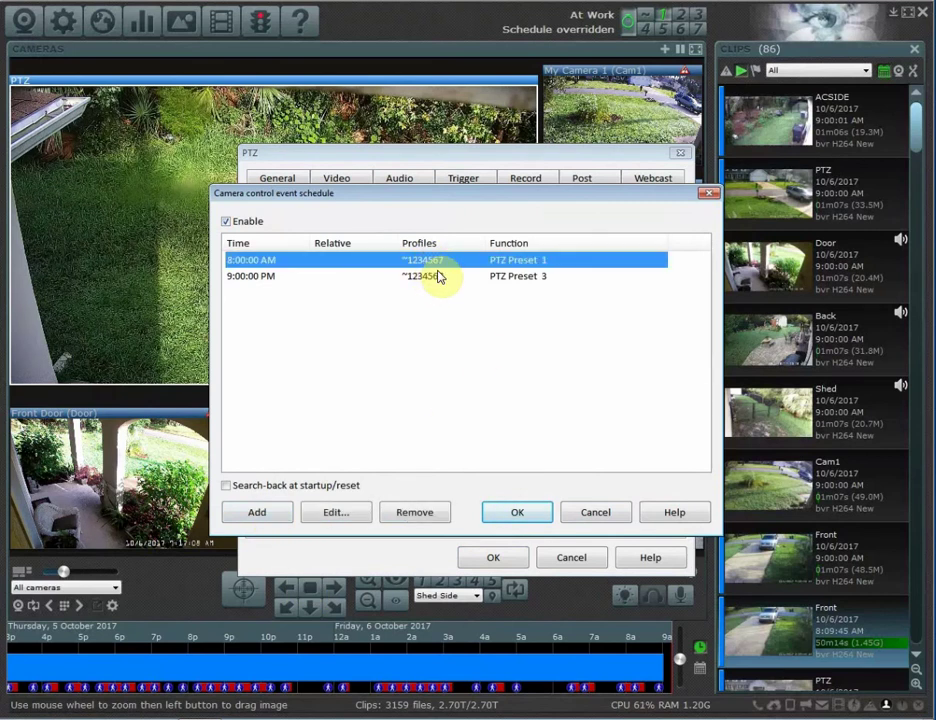
left_click(428, 277)
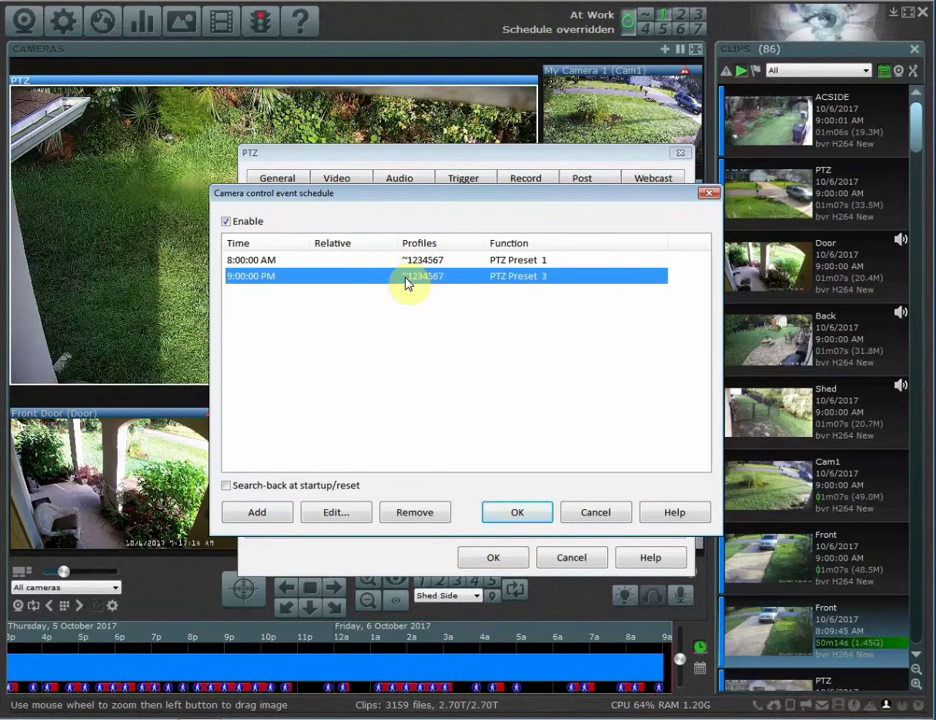
left_click(480, 261)
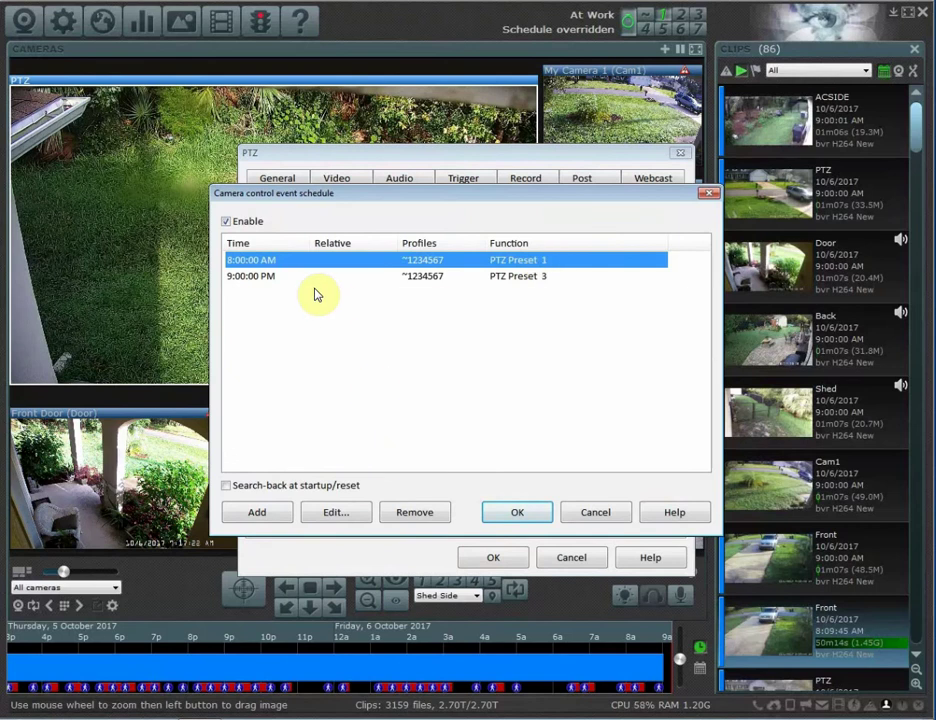
left_click(268, 283)
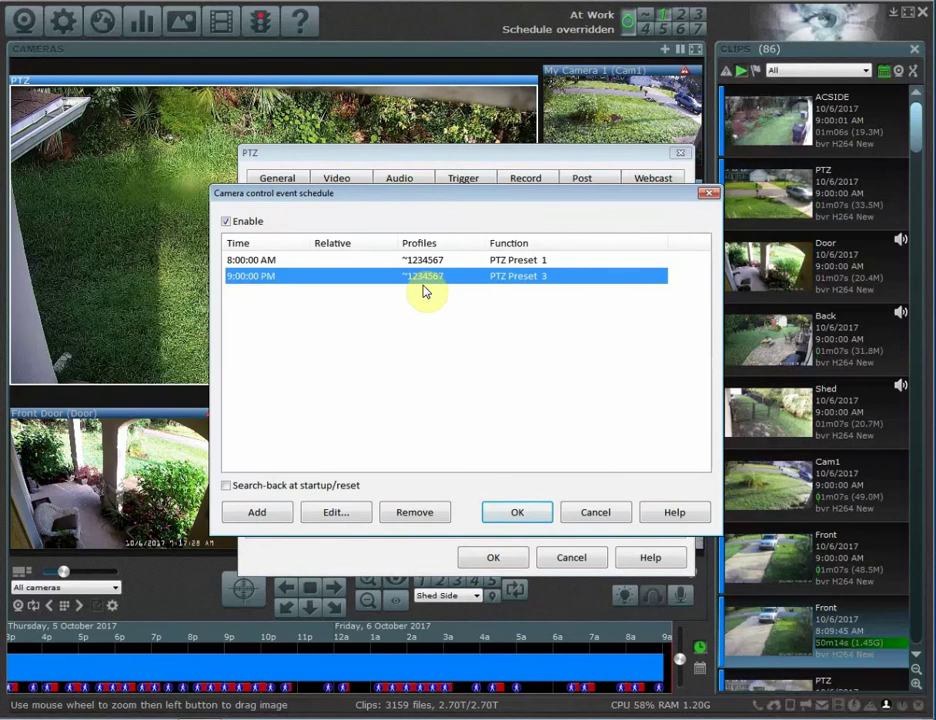
left_click(359, 344)
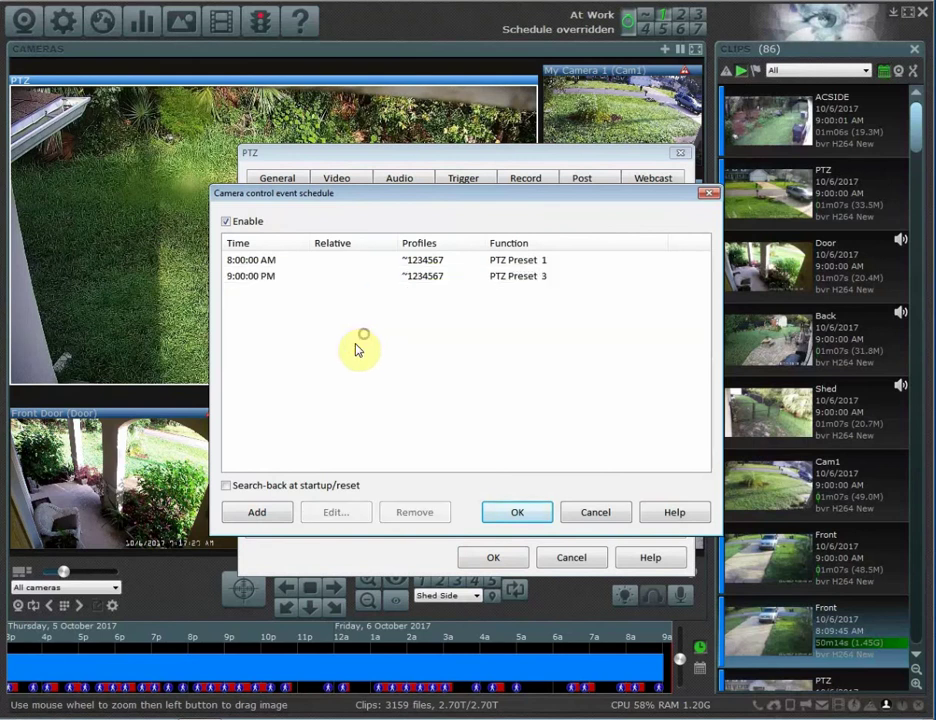
Step: Browse the functions available for a new scheduled event, cancel it, and close the event schedule and the PTZ camera's properties
left_click(257, 512)
left_click(462, 435)
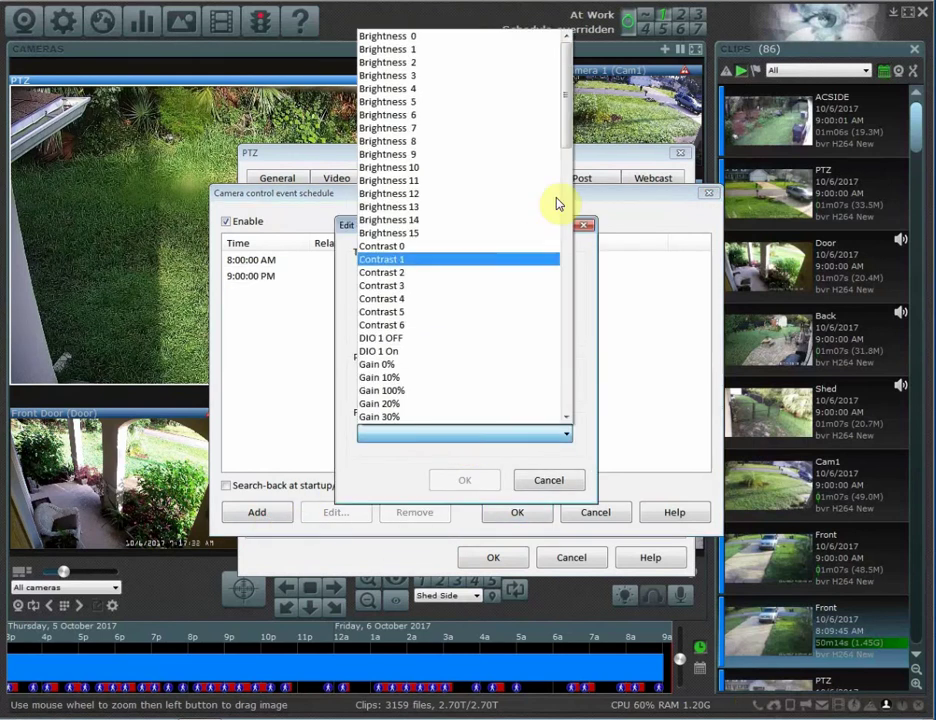
left_click_drag(570, 140, 581, 217)
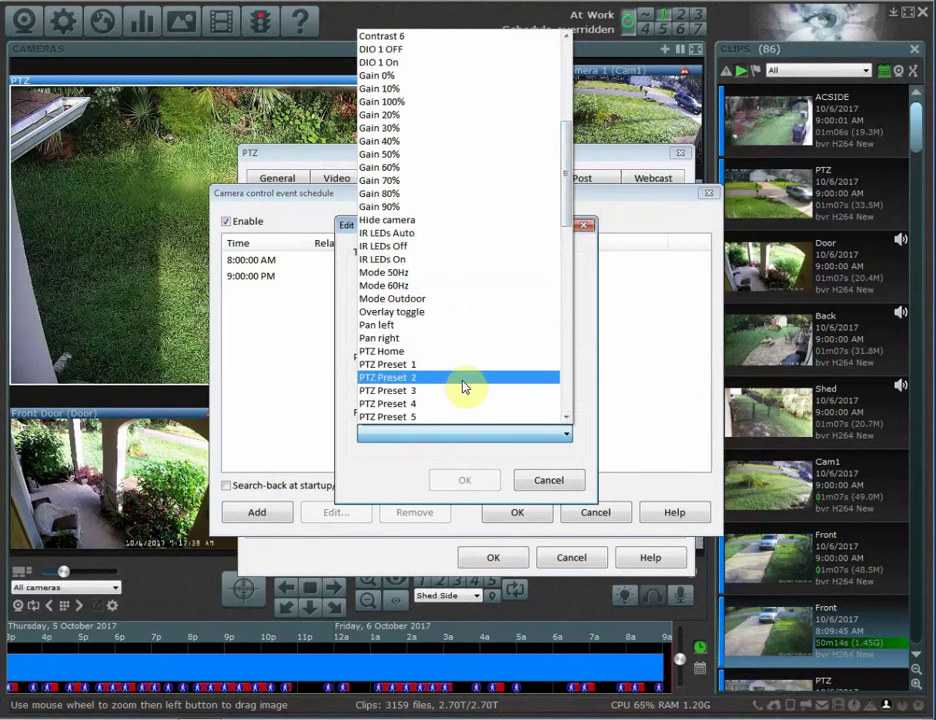
scroll(443, 392, "down", 2)
scroll(443, 392, "down", 6)
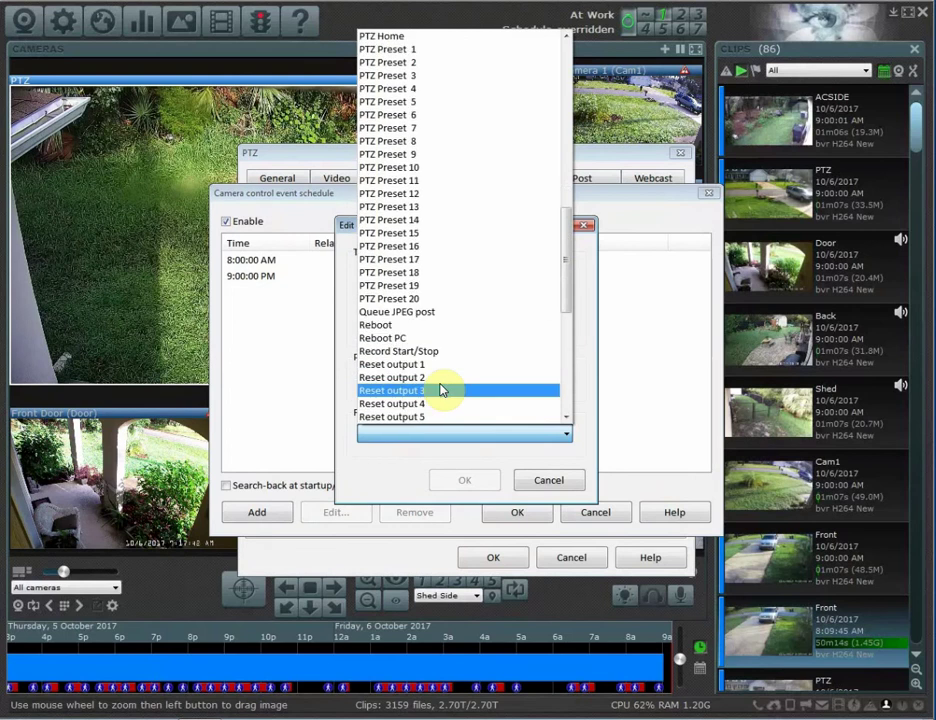
left_click(385, 472)
left_click(541, 479)
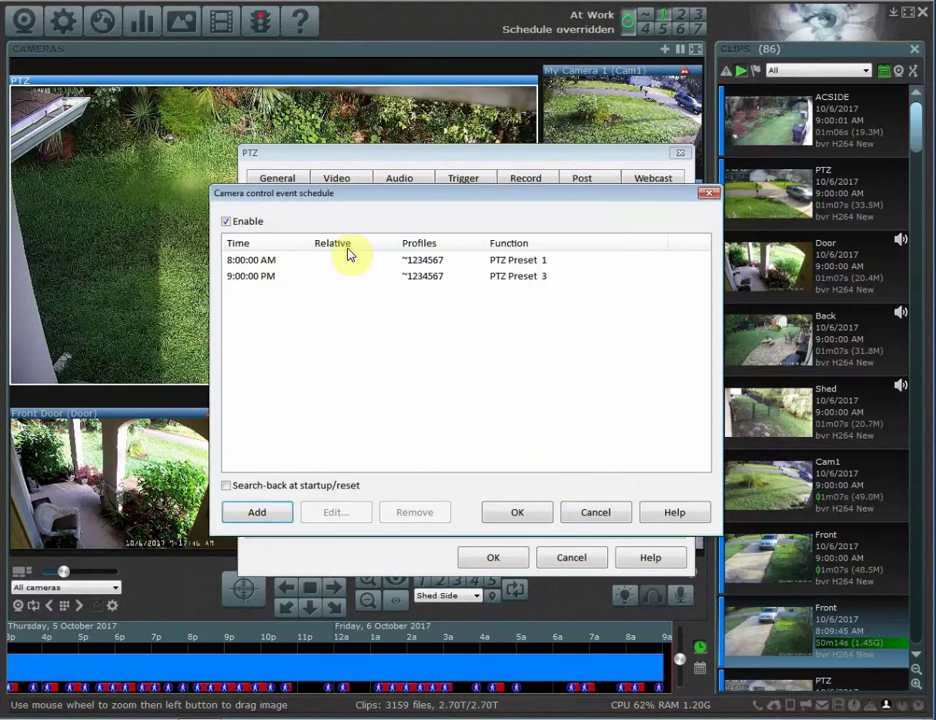
left_click(708, 192)
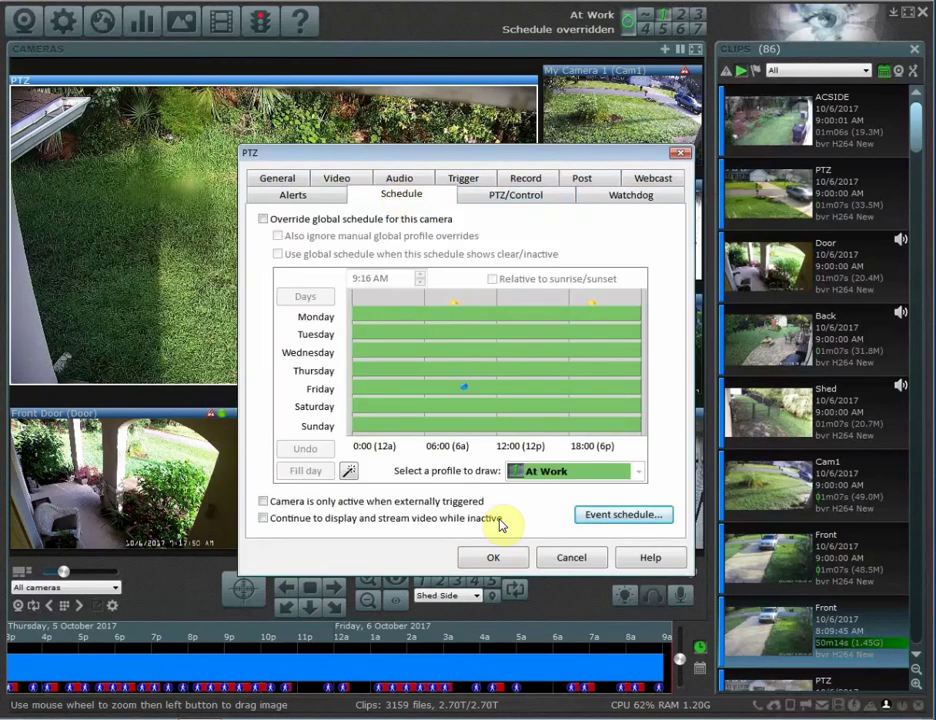
left_click(493, 557)
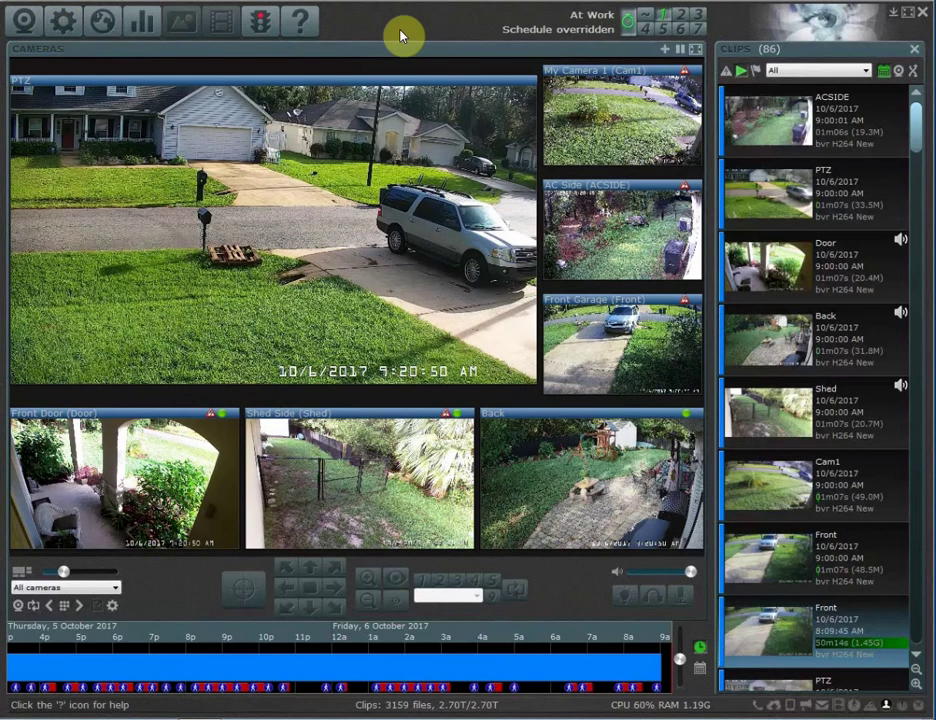
Step: Fill all seven days of the global Default schedule with the At Home profile
left_click(59, 25)
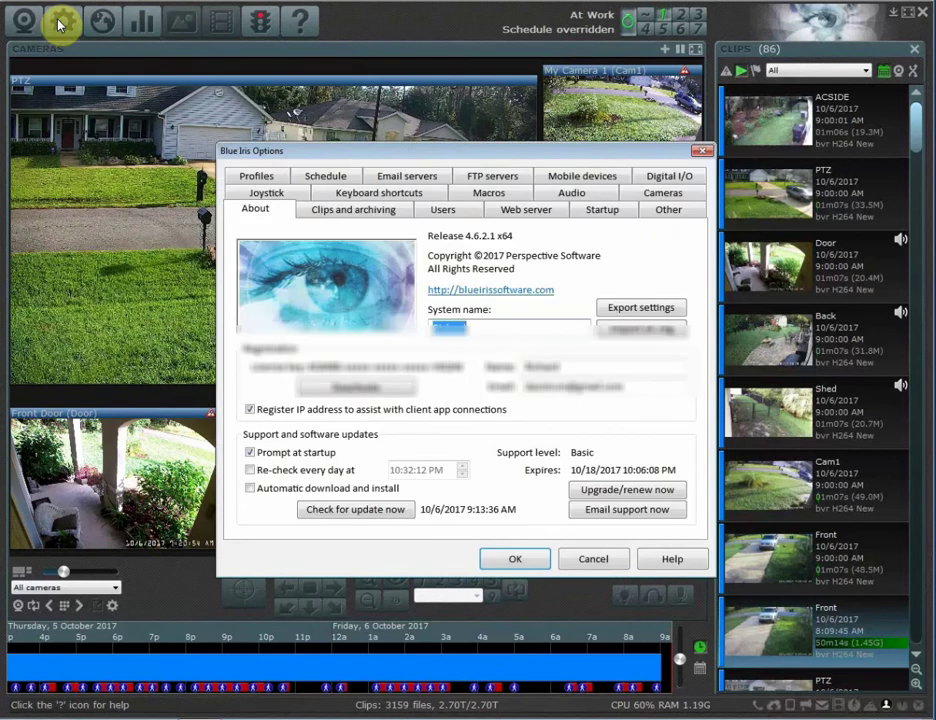
left_click(337, 178)
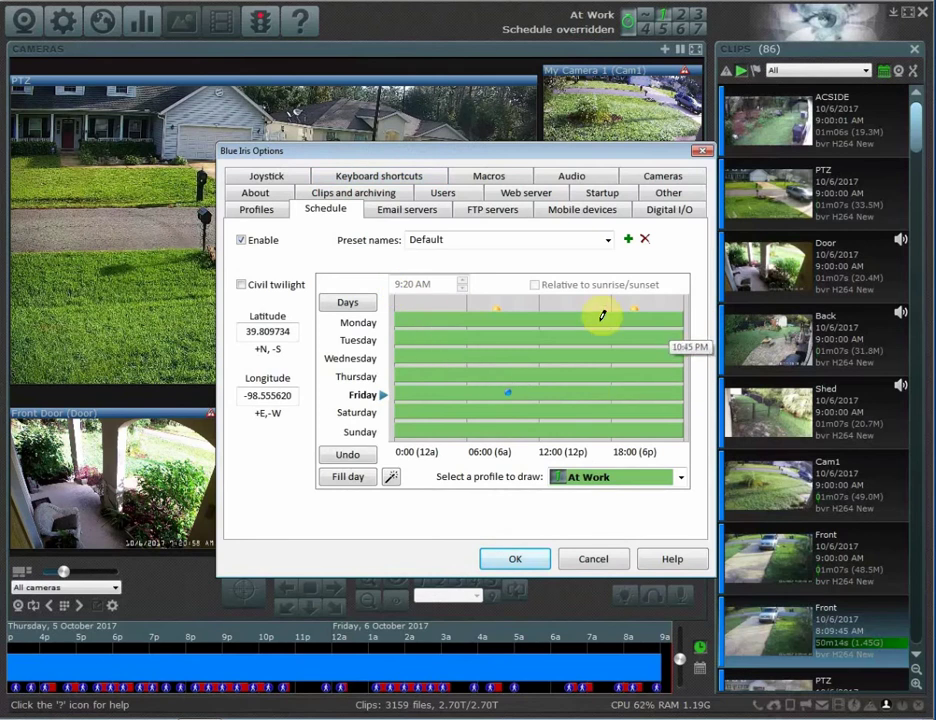
left_click(591, 478)
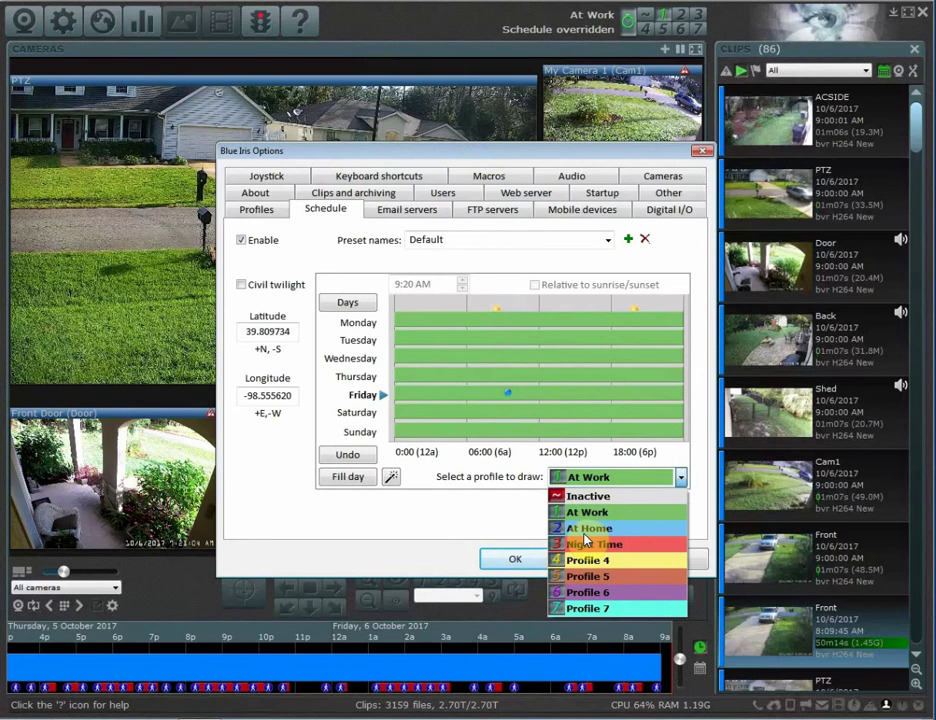
left_click(292, 282)
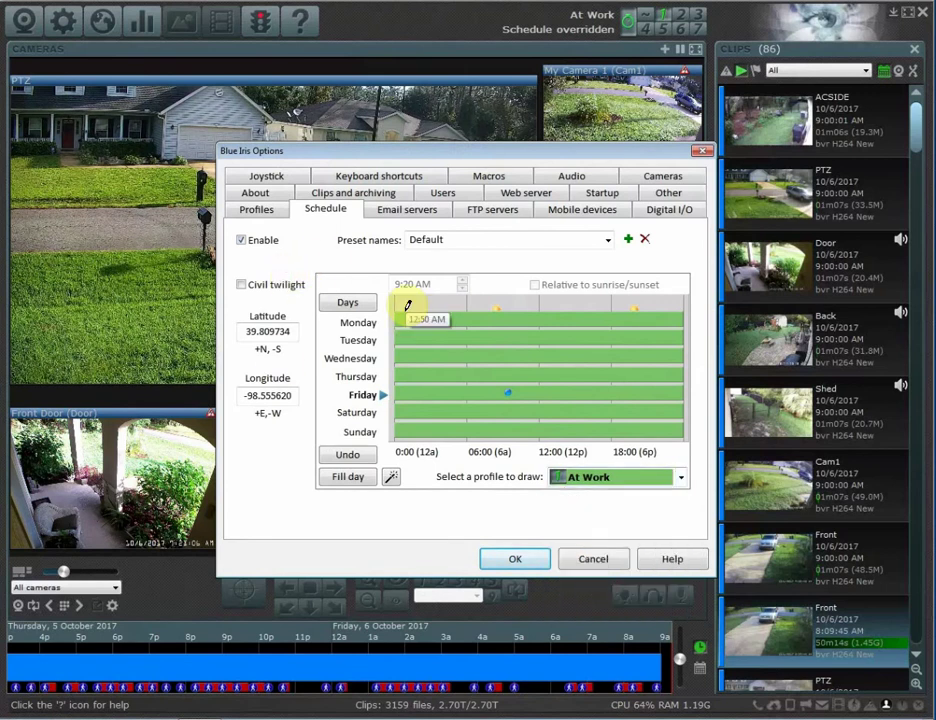
left_click(600, 478)
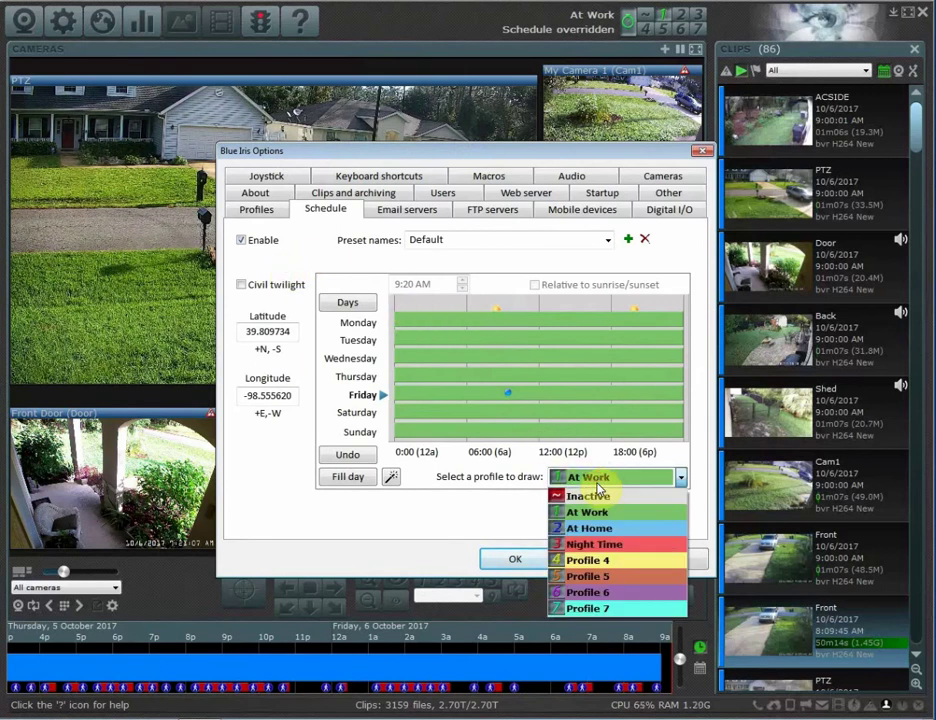
left_click(592, 530)
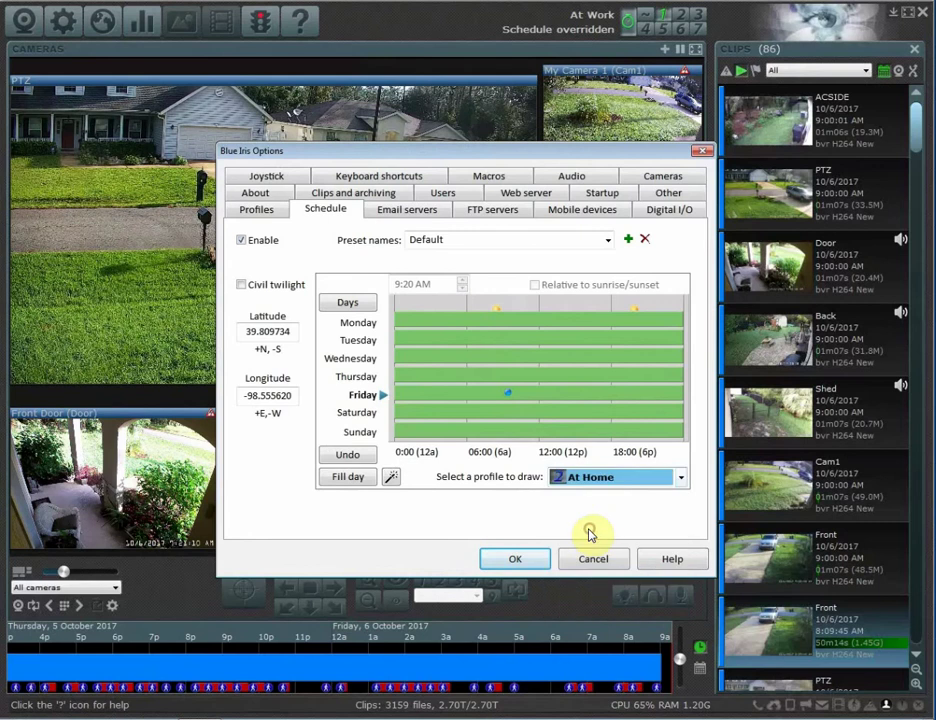
left_click(347, 306)
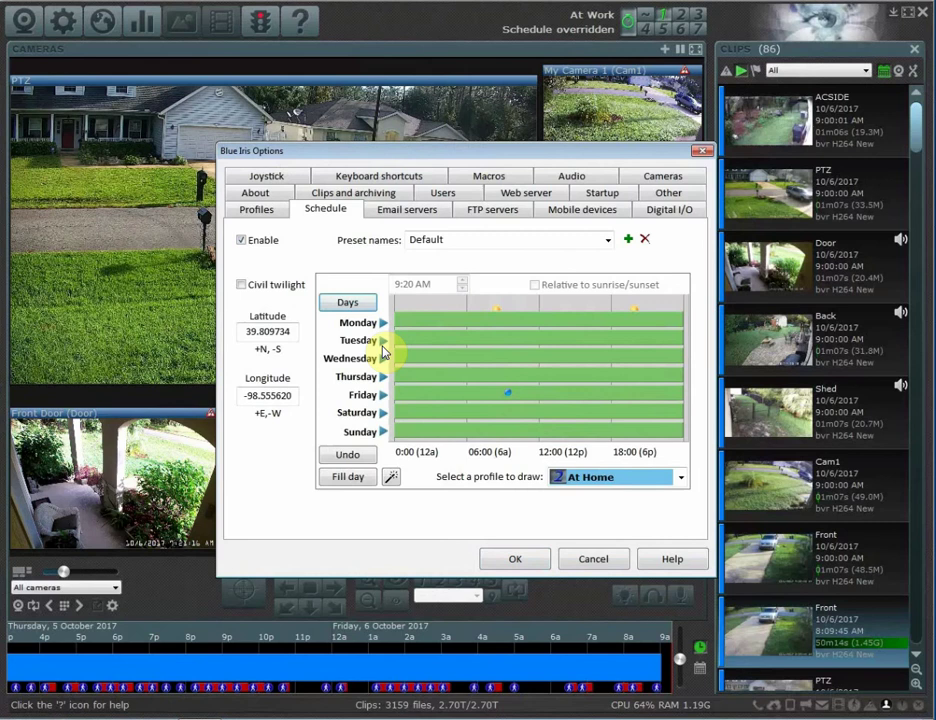
left_click(347, 479)
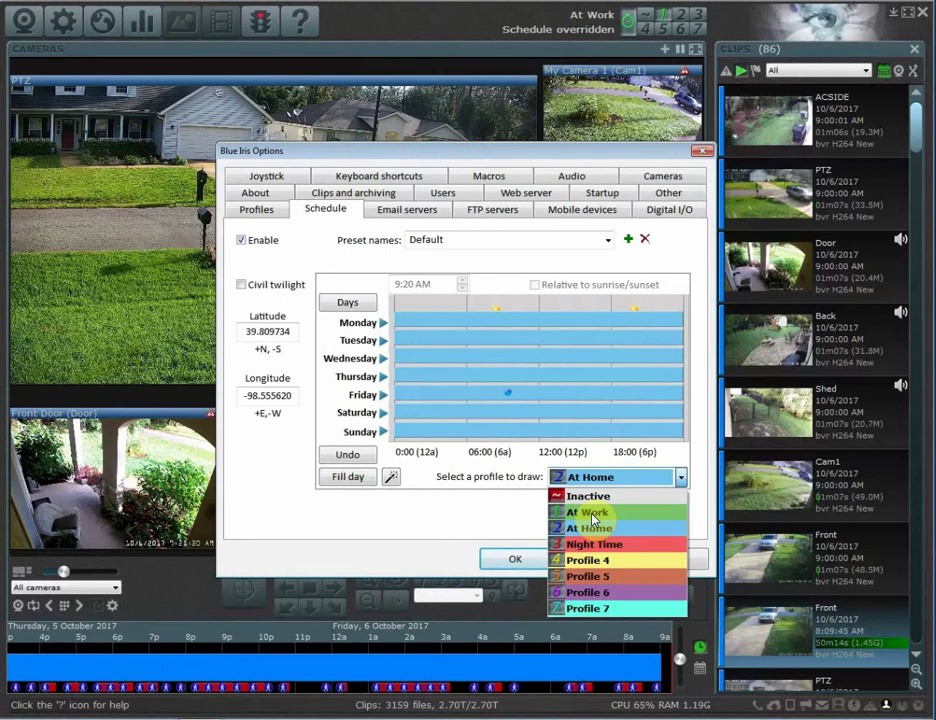
Step: Draw the At Work profile from about 9:00 AM on Monday through Friday and set its end time to 5:00 PM
left_click(592, 514)
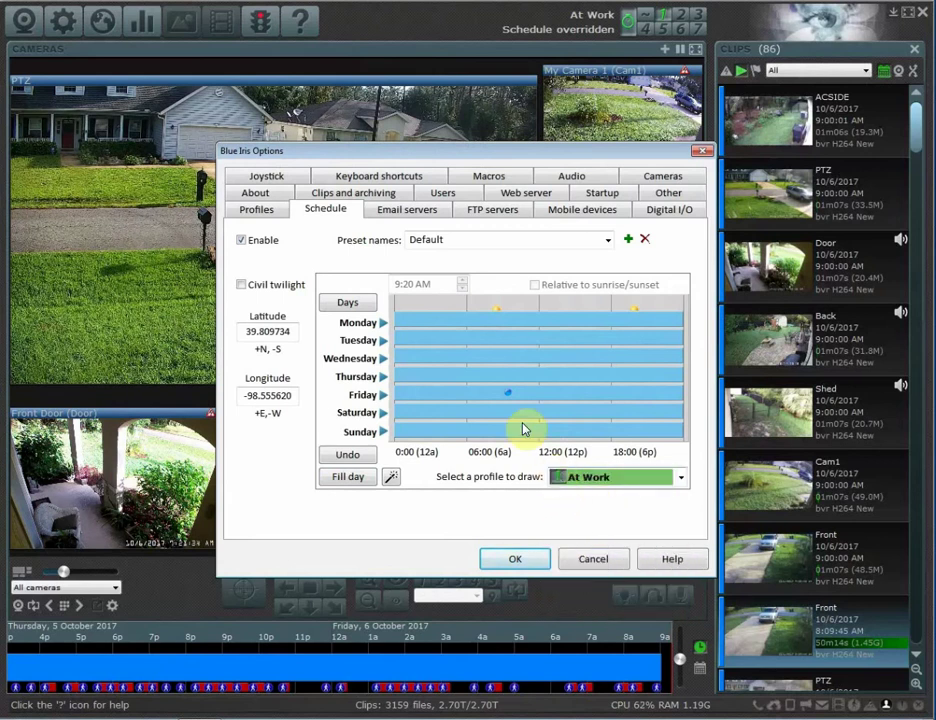
left_click(499, 322)
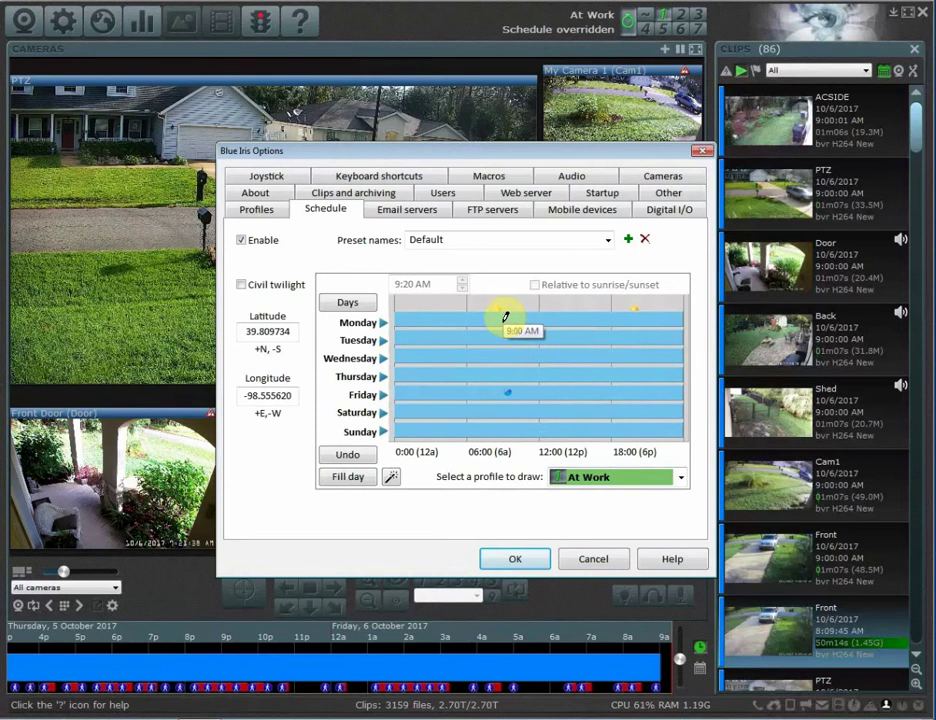
mouse_move(503, 319)
left_mouse_down()
mouse_move(506, 312)
mouse_move(504, 391)
mouse_move(612, 386)
mouse_move(601, 388)
left_mouse_up()
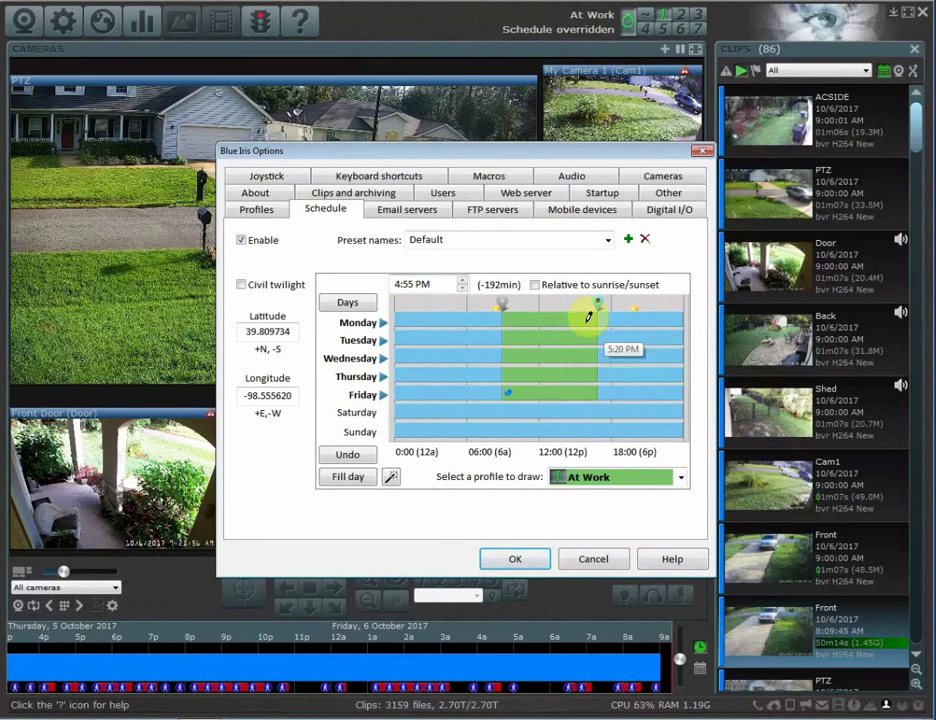
left_click(398, 286)
type("500")
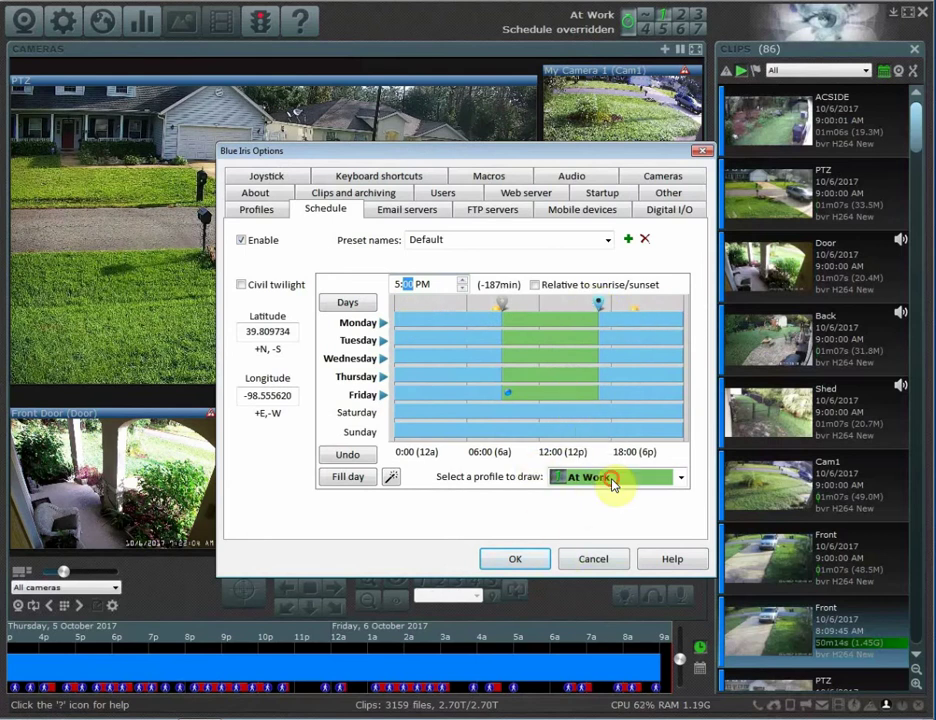
Step: Choose Night Time as the profile to draw, and toggle Civil twilight on and off to compare the sunrise and sunset markers
left_click(612, 478)
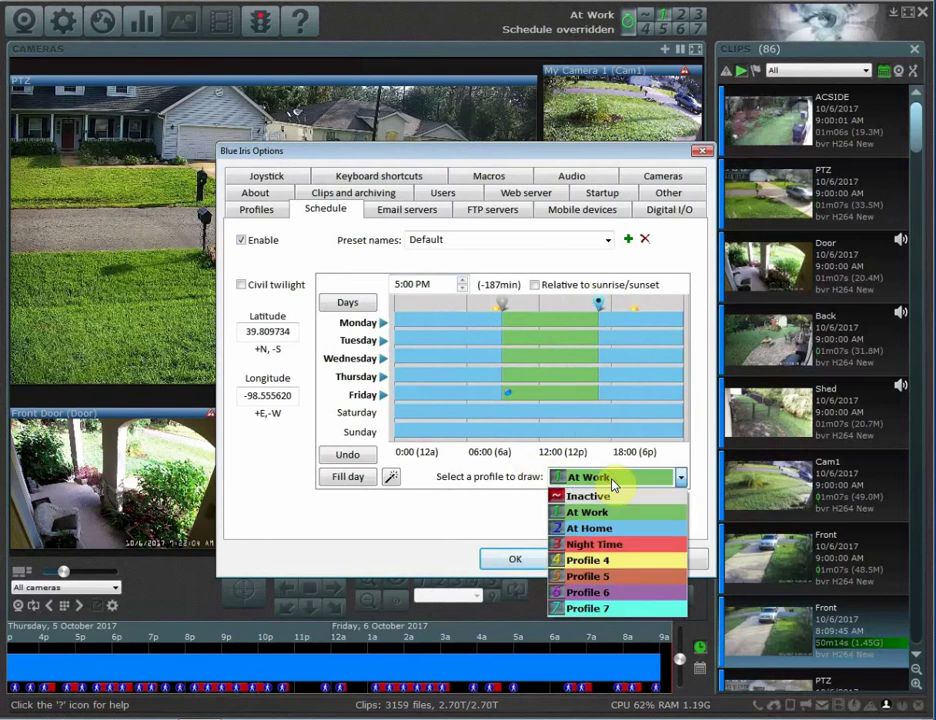
left_click(604, 546)
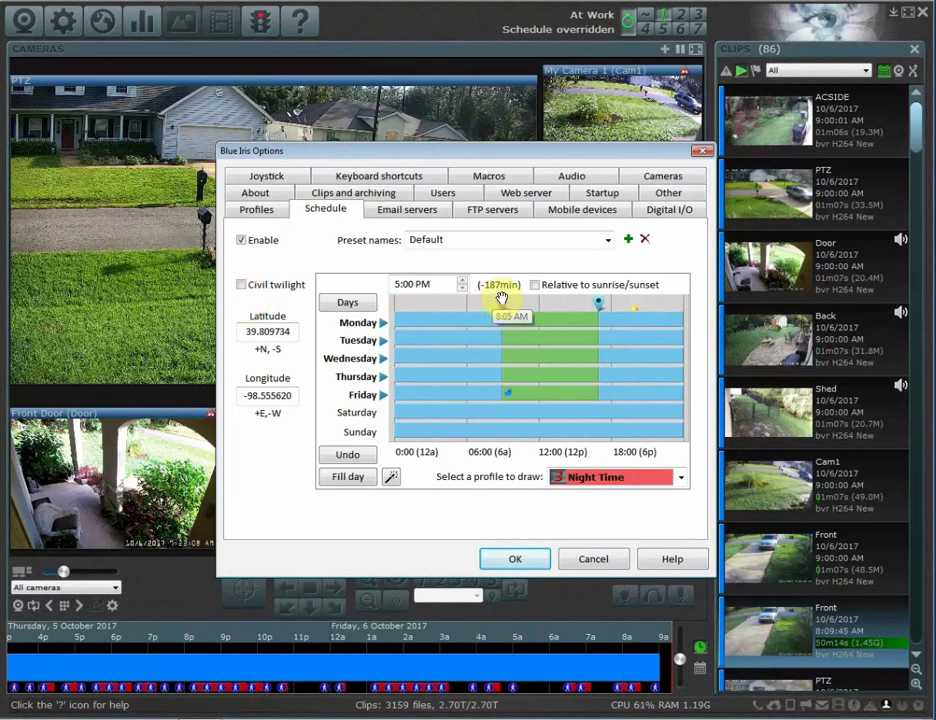
left_click(242, 285)
left_click(242, 285)
left_click(242, 285)
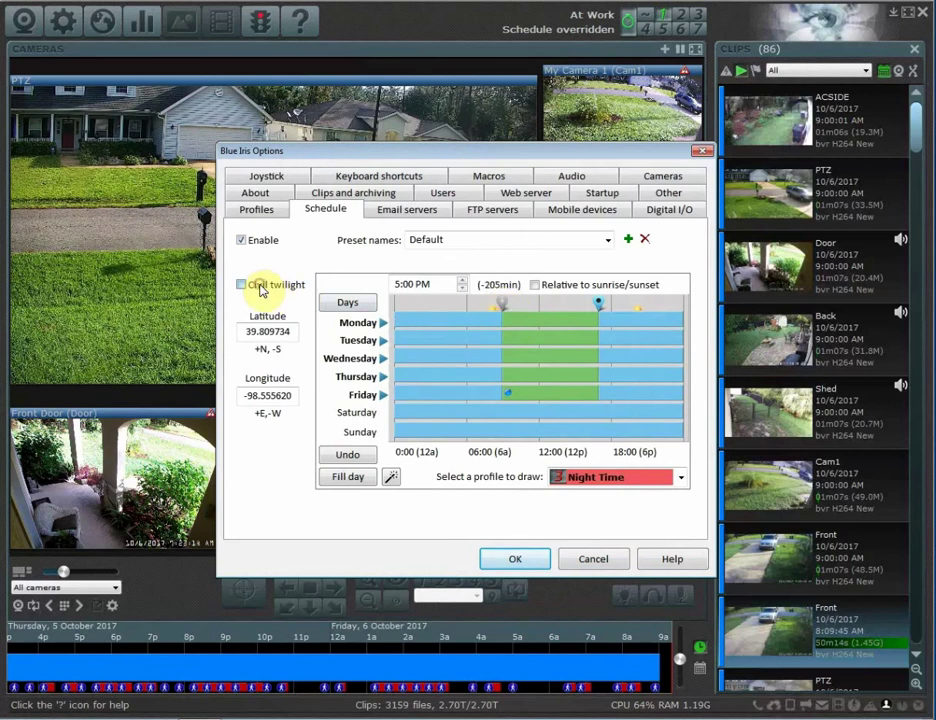
left_click(258, 286)
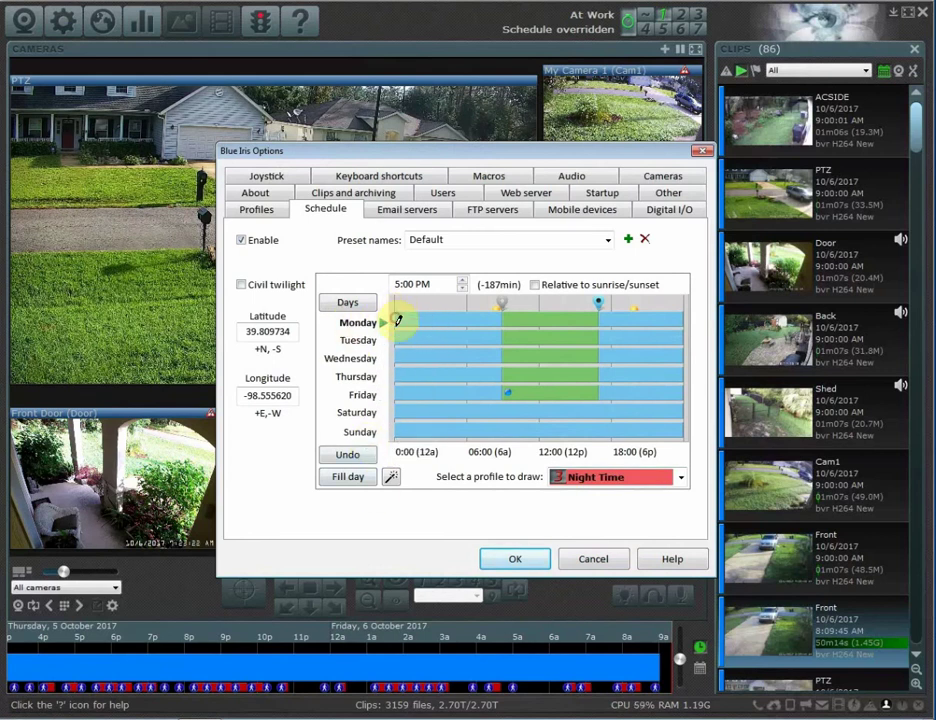
Step: Draw the Night Time profile from midnight to about 8:20 AM on all seven days and make its end relative to sunrise/sunset
mouse_move(399, 320)
left_mouse_down()
mouse_move(422, 428)
mouse_move(489, 420)
mouse_move(503, 305)
mouse_move(505, 402)
mouse_move(484, 443)
mouse_move(497, 440)
mouse_move(492, 472)
left_mouse_up()
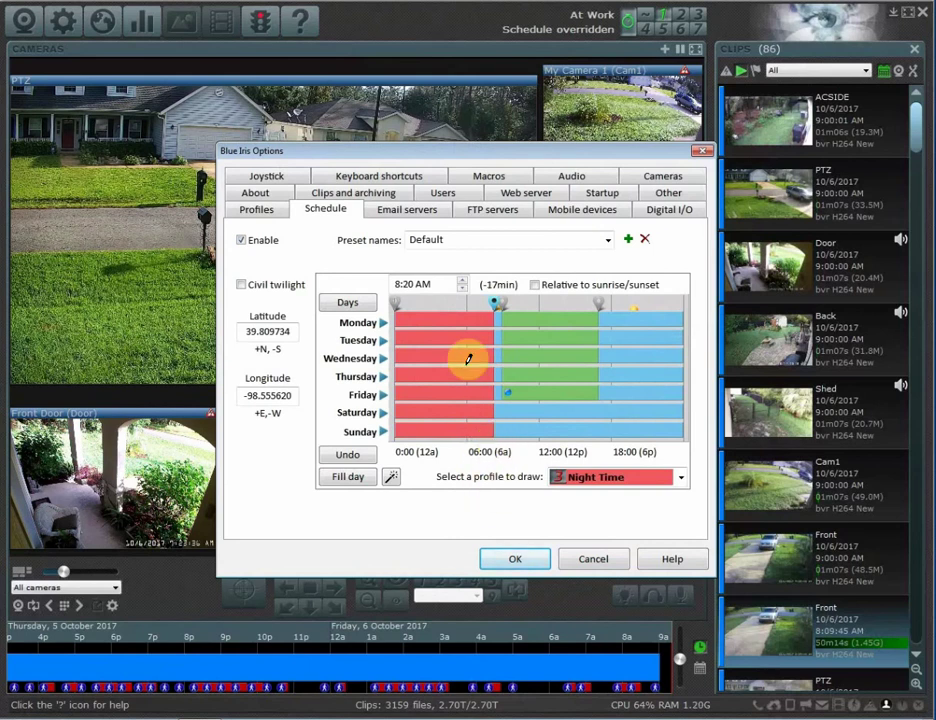
left_click(535, 285)
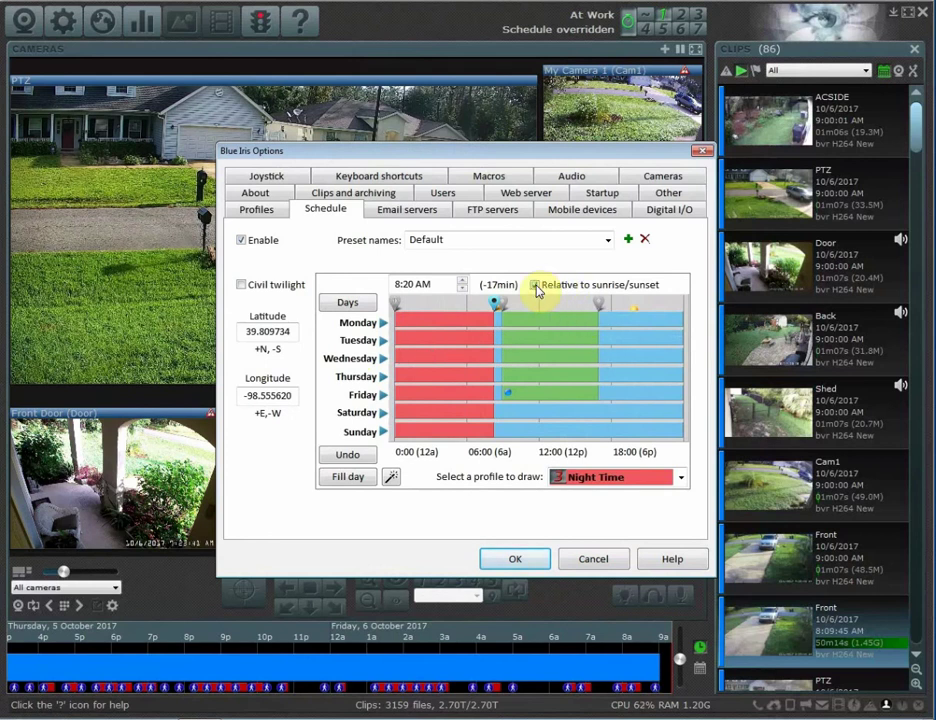
Step: Toggle Civil twilight repeatedly to compare its effect on the morning Night Time boundary, finishing with the option enabled
left_click(272, 291)
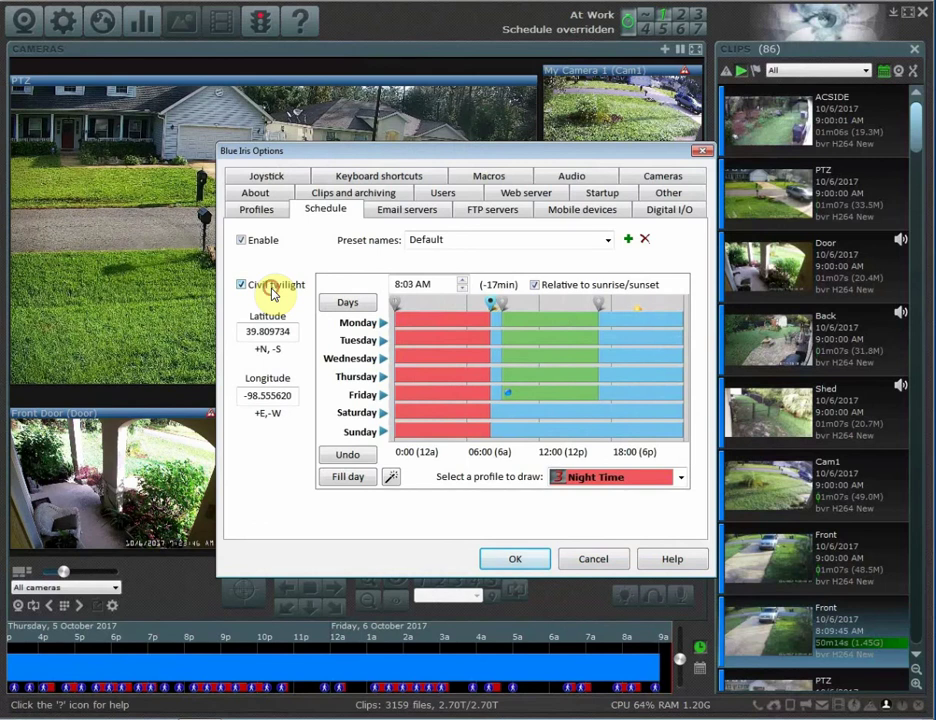
left_click(272, 291)
left_click(272, 291)
left_click(272, 291)
left_click(272, 291)
left_click(272, 291)
left_click(272, 291)
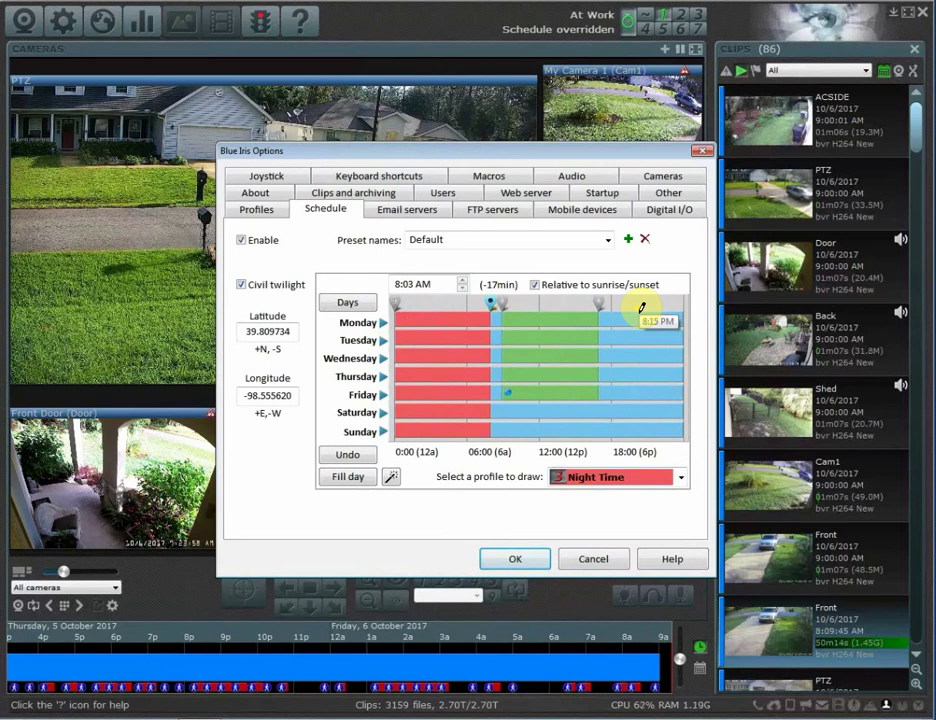
Step: Draw the Night Time profile from about 8:15 PM to the end of all seven days and make its start relative to sunrise/sunset
mouse_move(642, 307)
left_mouse_down()
mouse_move(662, 409)
mouse_move(706, 446)
left_mouse_up()
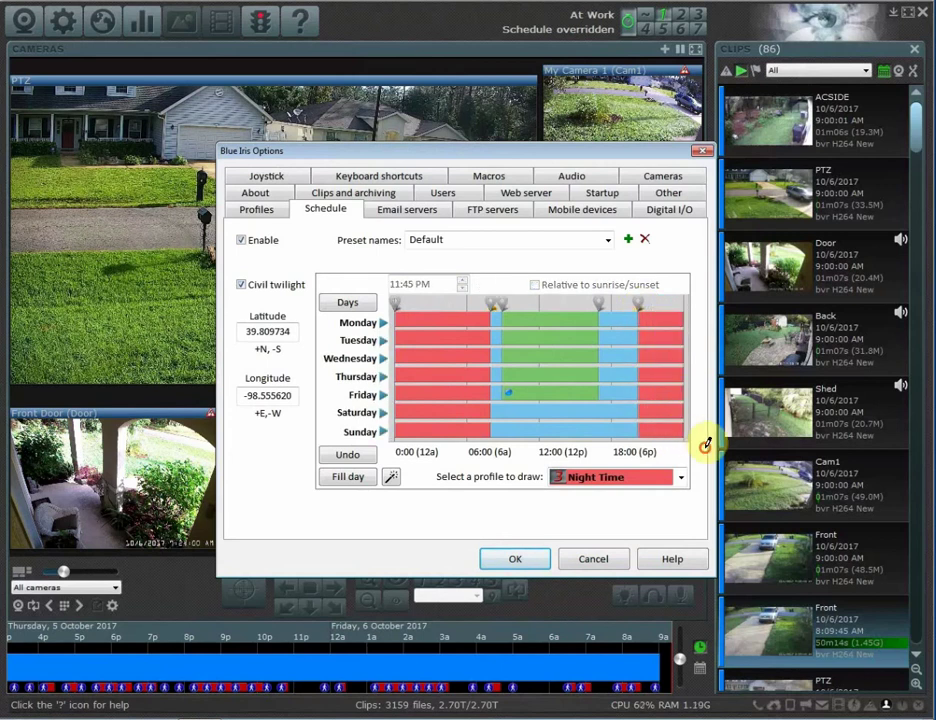
left_click(268, 290)
left_click(268, 290)
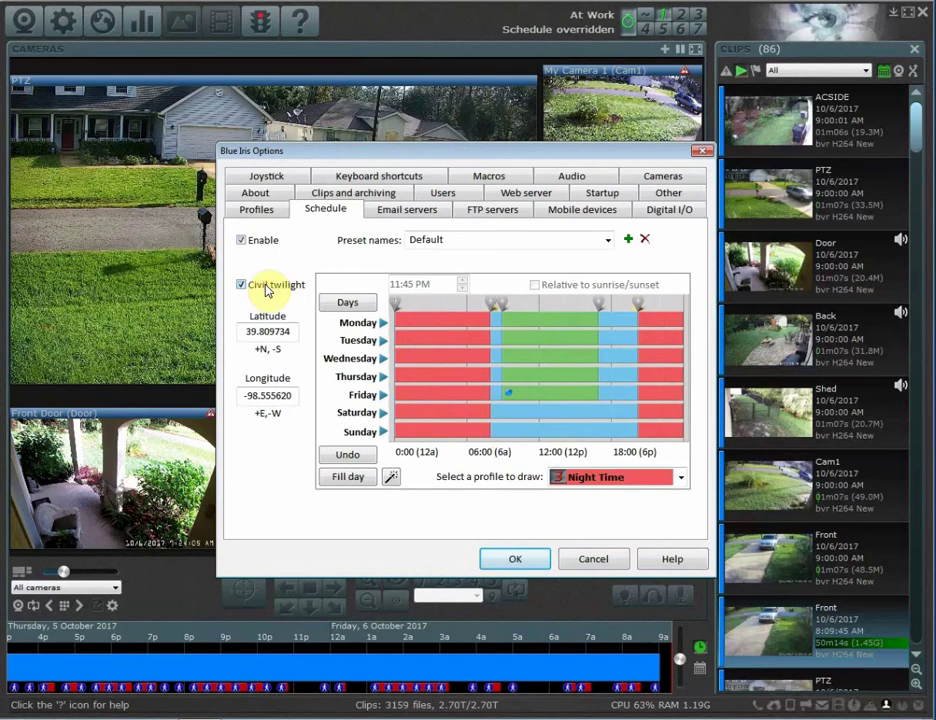
left_click(637, 302)
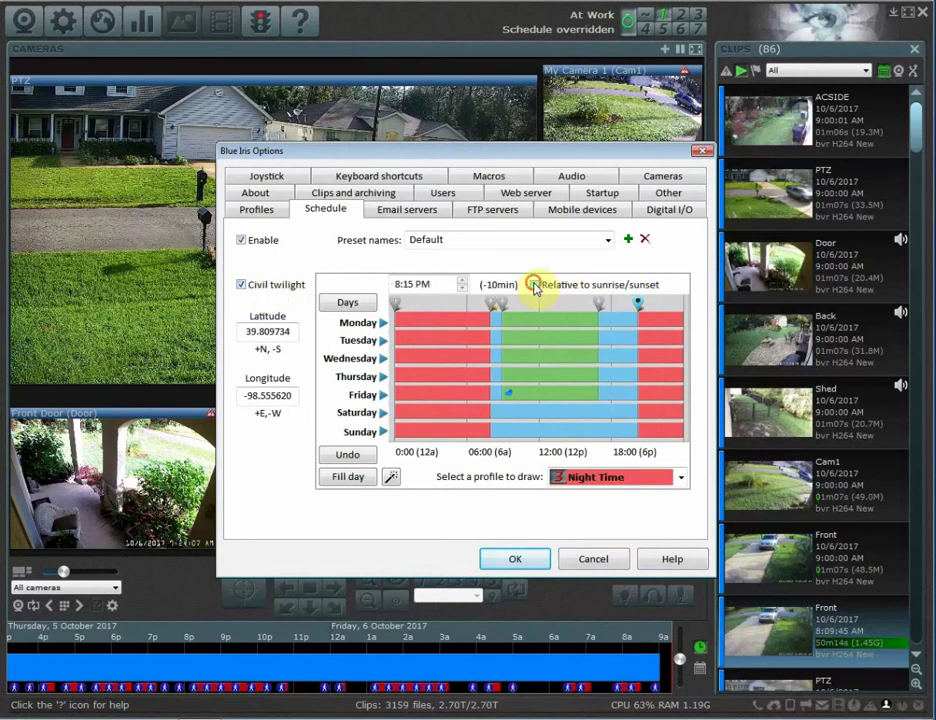
left_click(535, 285)
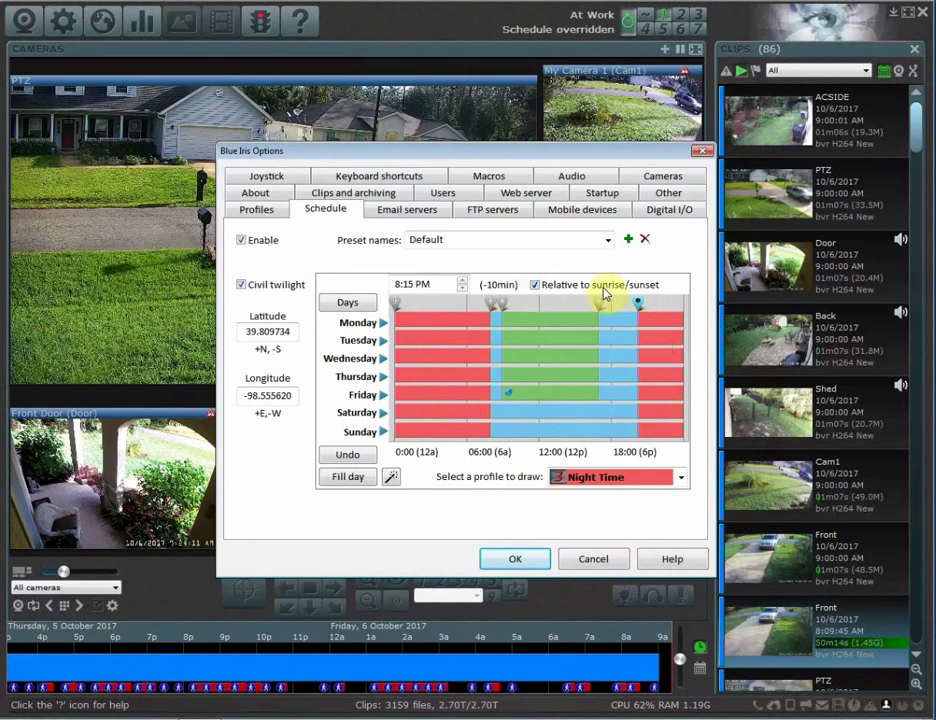
Step: Select the evening Night Time marker and switch Civil twilight off and on to compare how both sun-relative boundaries respond
left_click(639, 302)
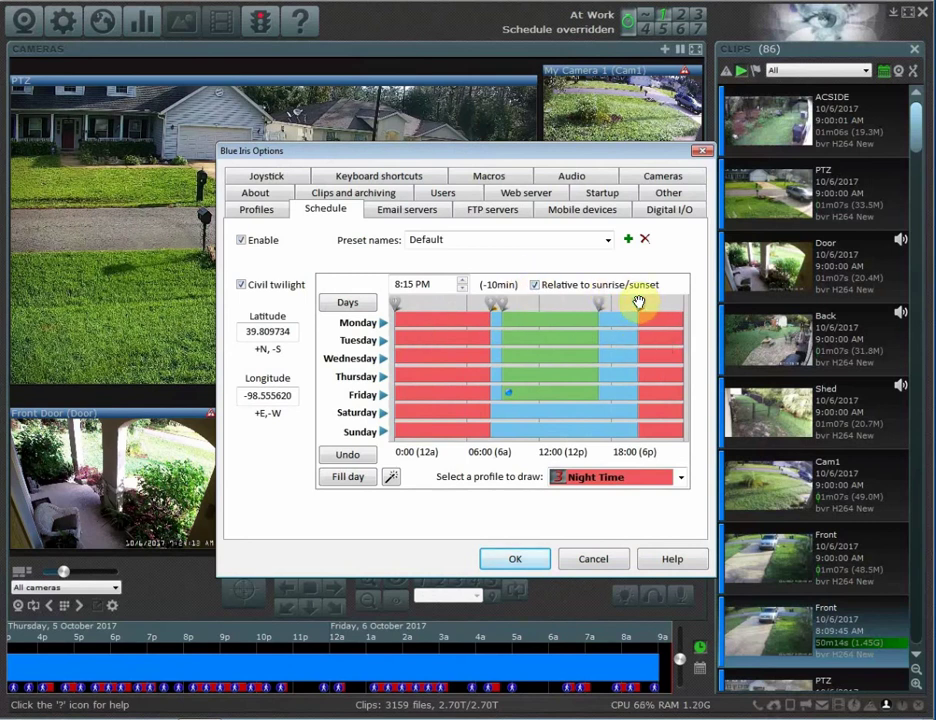
left_click(534, 287)
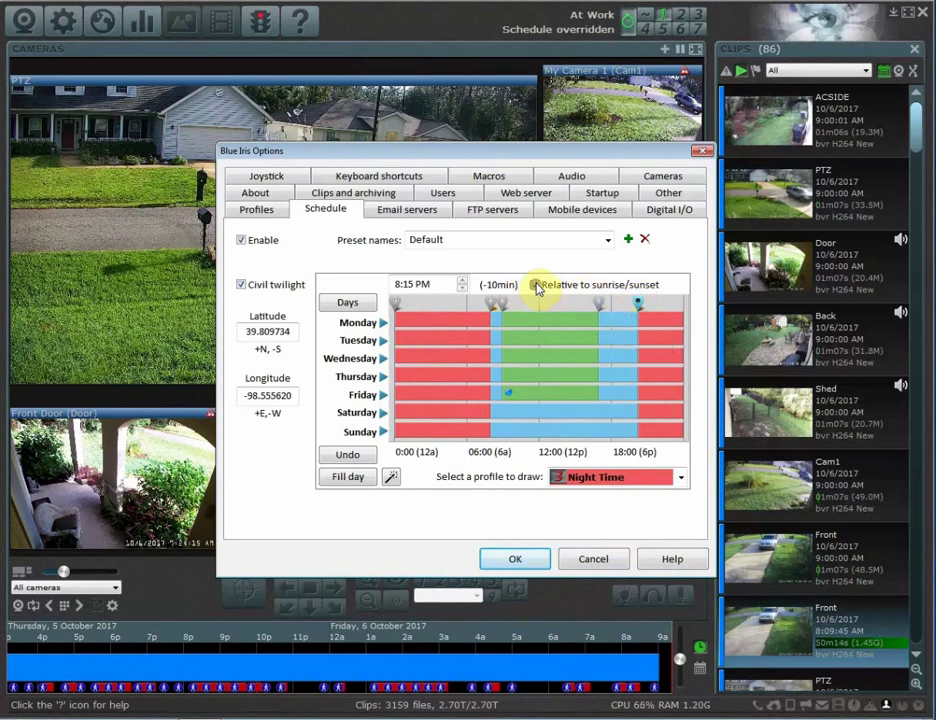
left_click(241, 285)
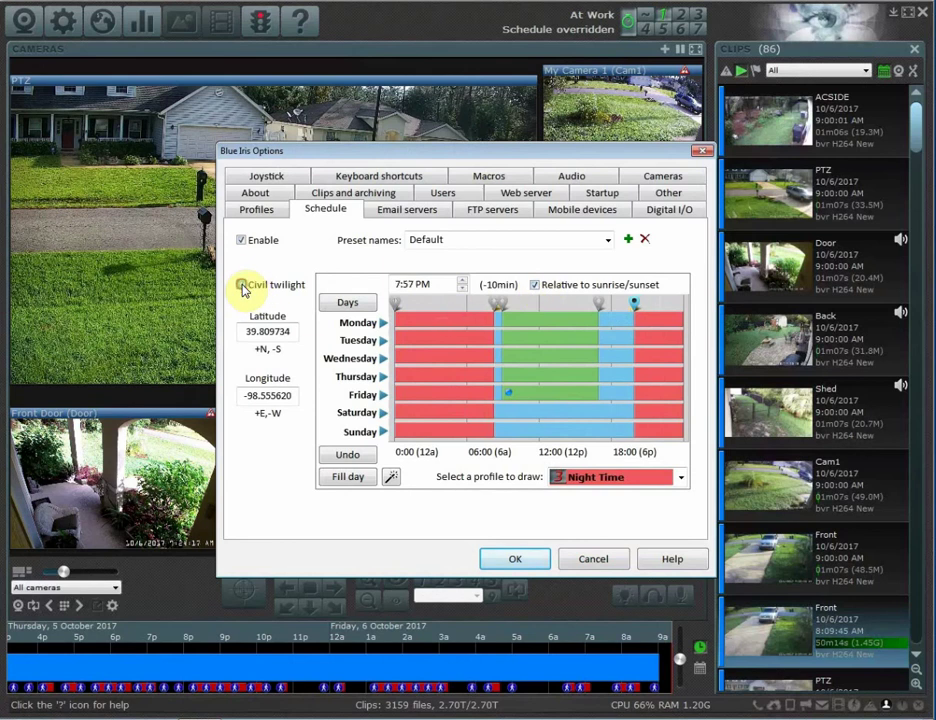
left_click(241, 286)
left_click(242, 287)
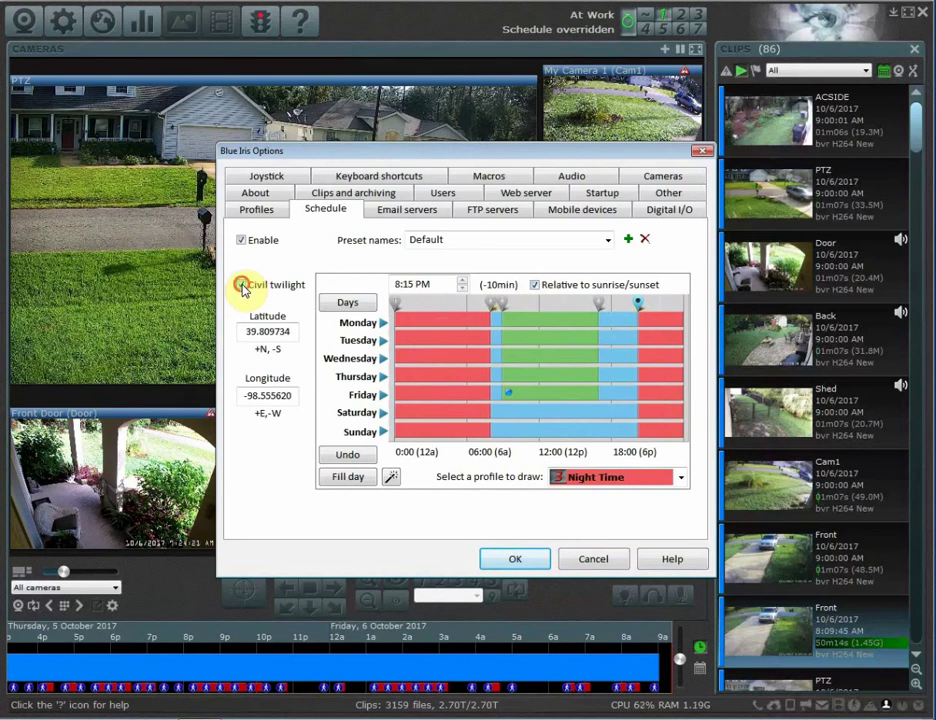
left_click(241, 287)
left_click(240, 288)
left_click(240, 287)
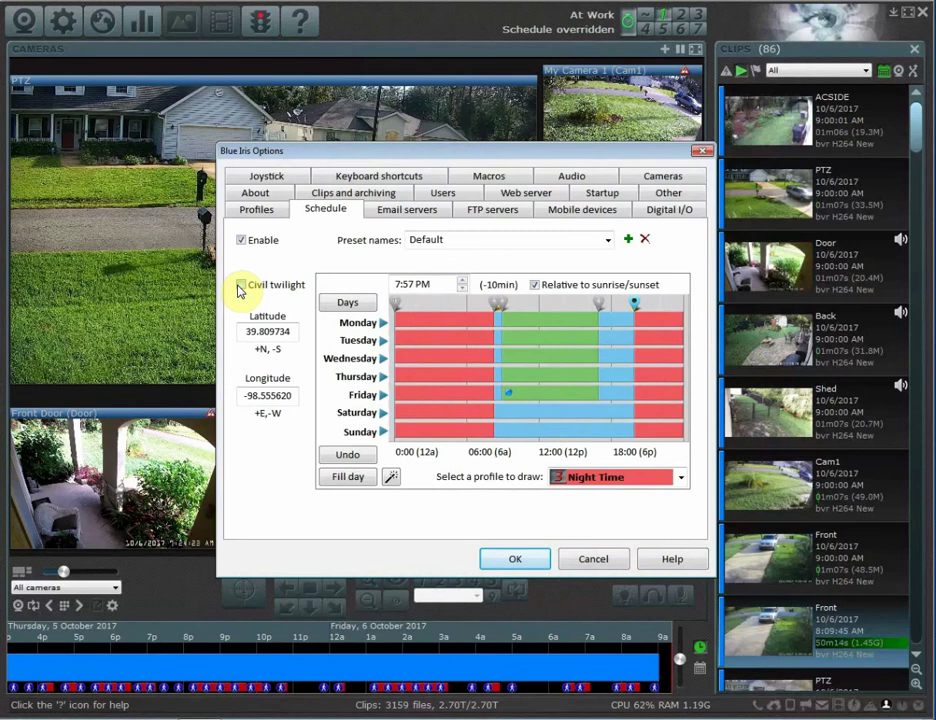
left_click(240, 287)
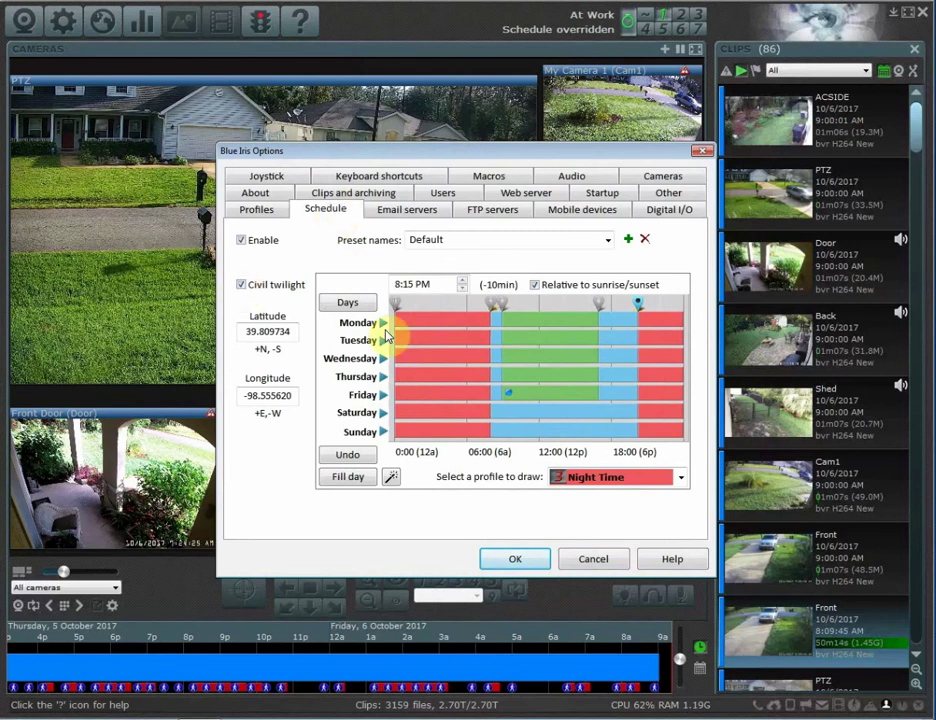